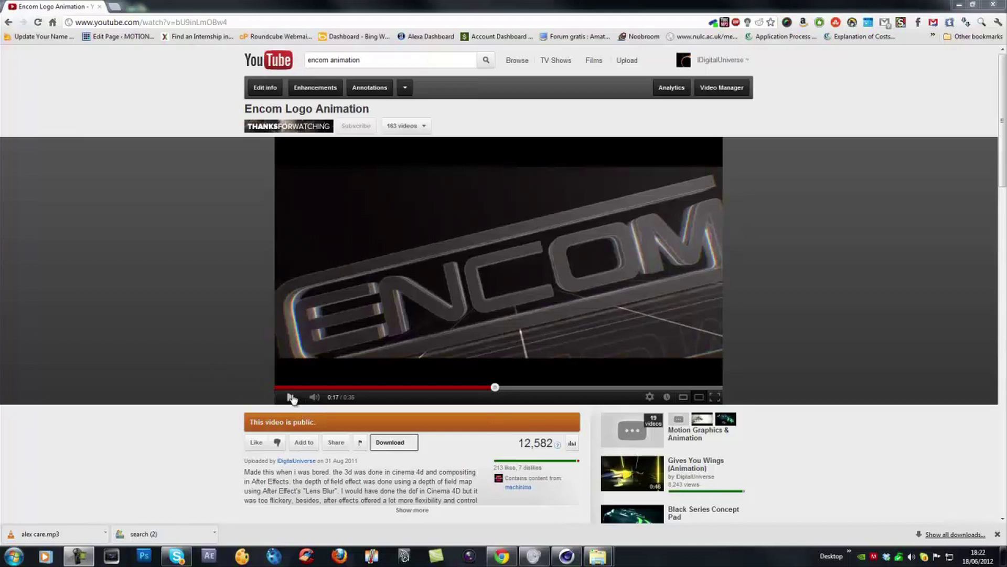
- Switch from the Encom Logo Animation video to CINEMA 4D and add a Text spline to the empty scene
left_click(292, 399)
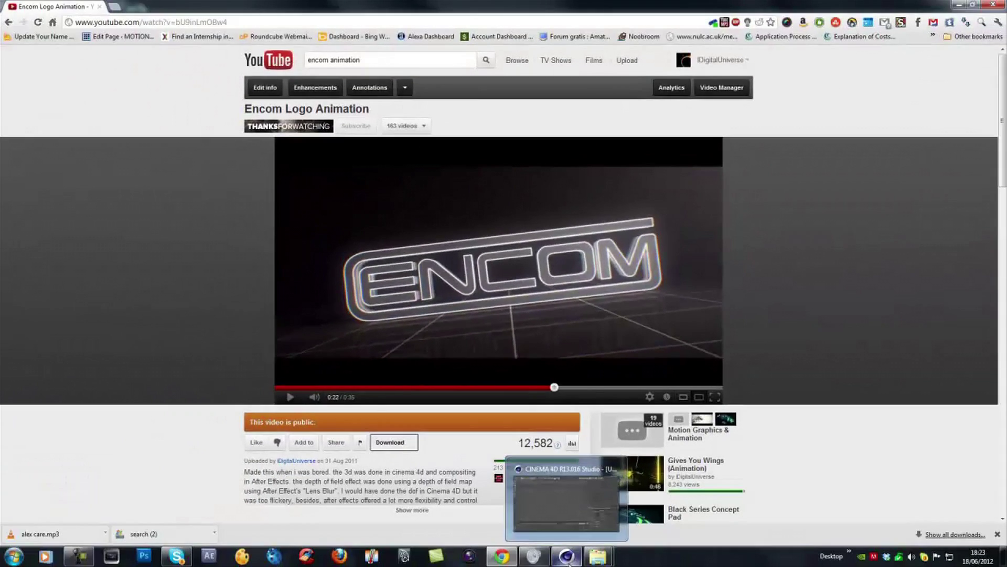
left_click(567, 556)
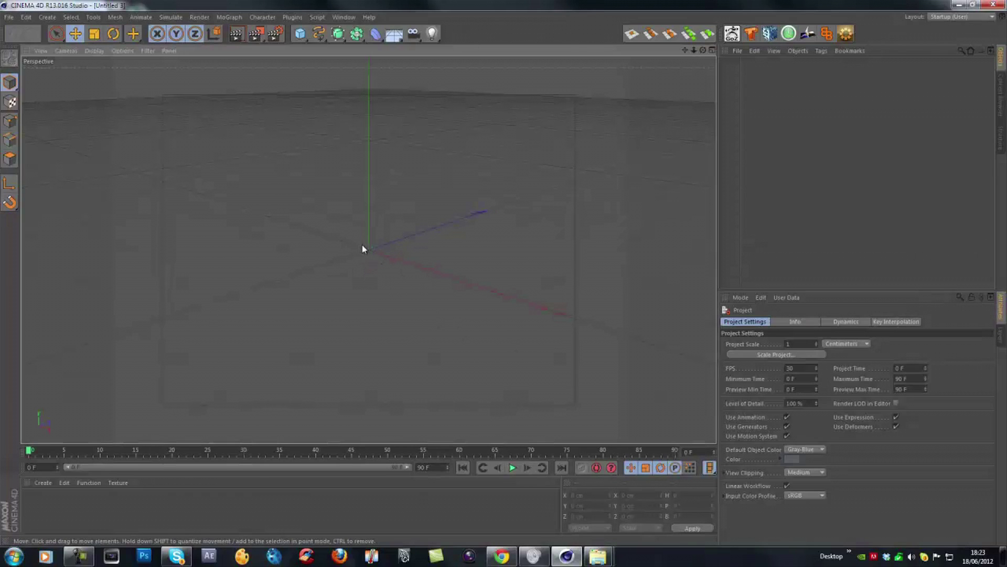
left_click_drag(369, 251, 370, 274, "alt")
left_click(318, 33)
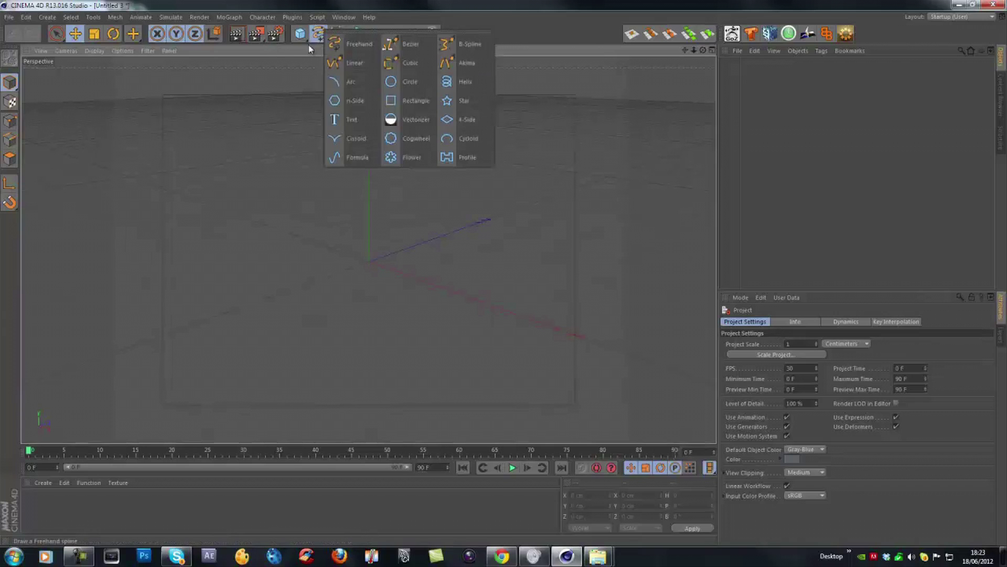
left_click(348, 116)
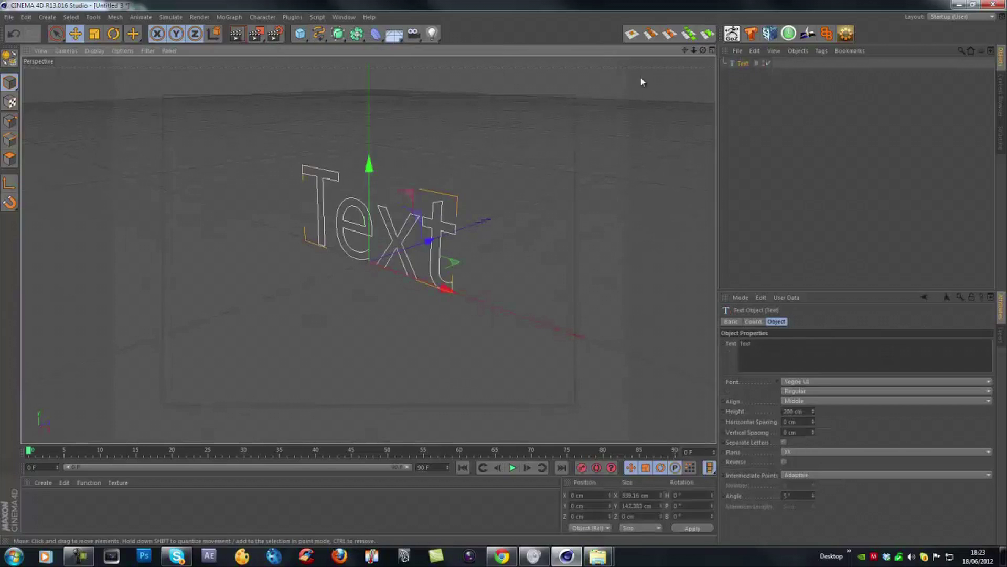
- Add an Extrude NURBS object and make the Text spline its child
left_click(339, 34)
left_click(451, 62)
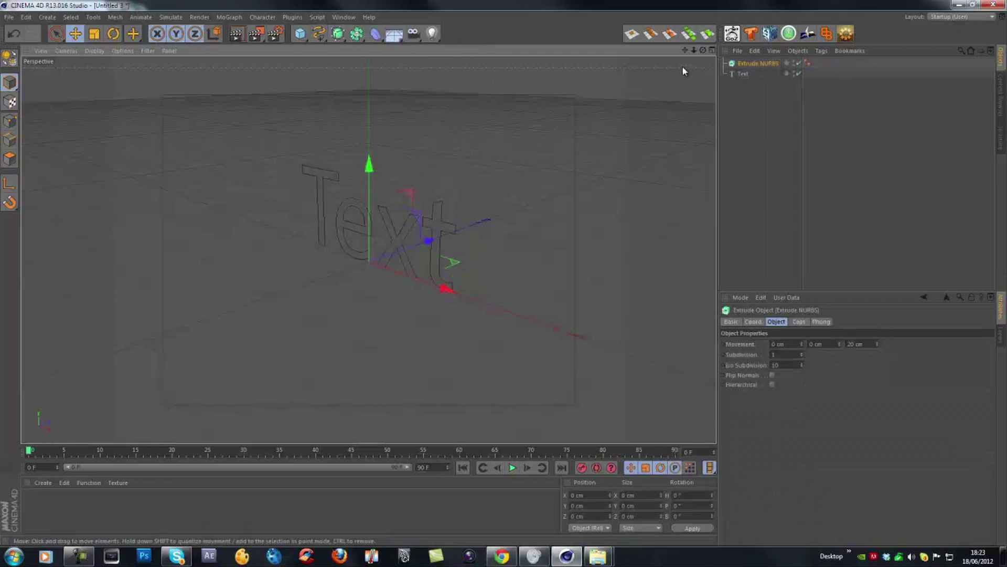
left_click_drag(744, 74, 747, 63)
- Change the text spline's wording to "flicker"
left_click(746, 73)
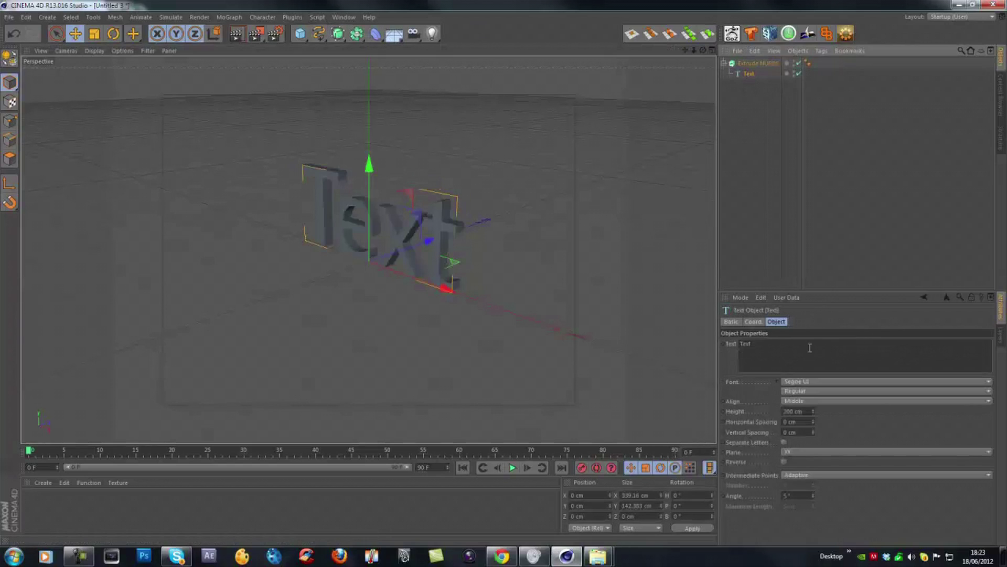
double_click(811, 348)
type("flicker")
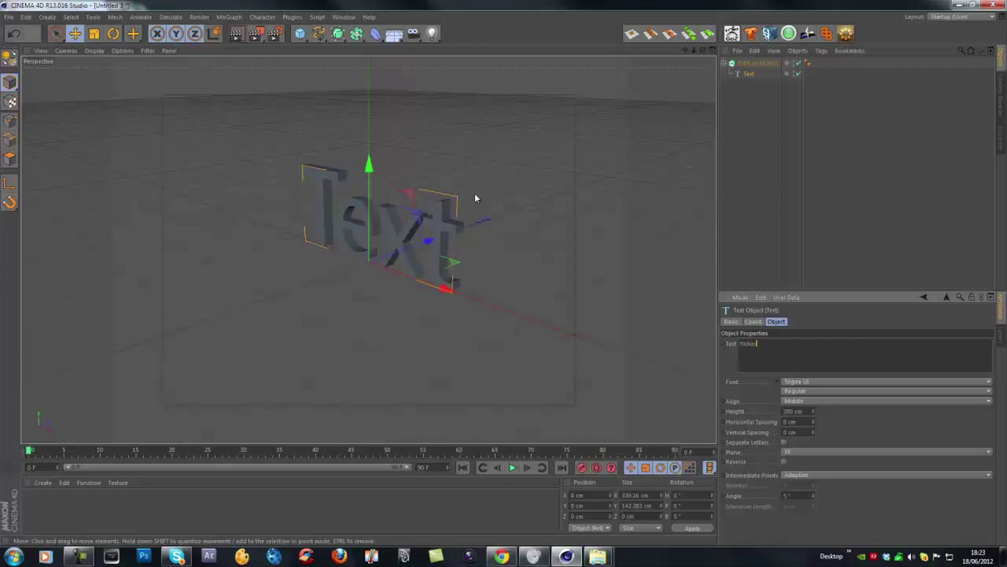
left_click(735, 64)
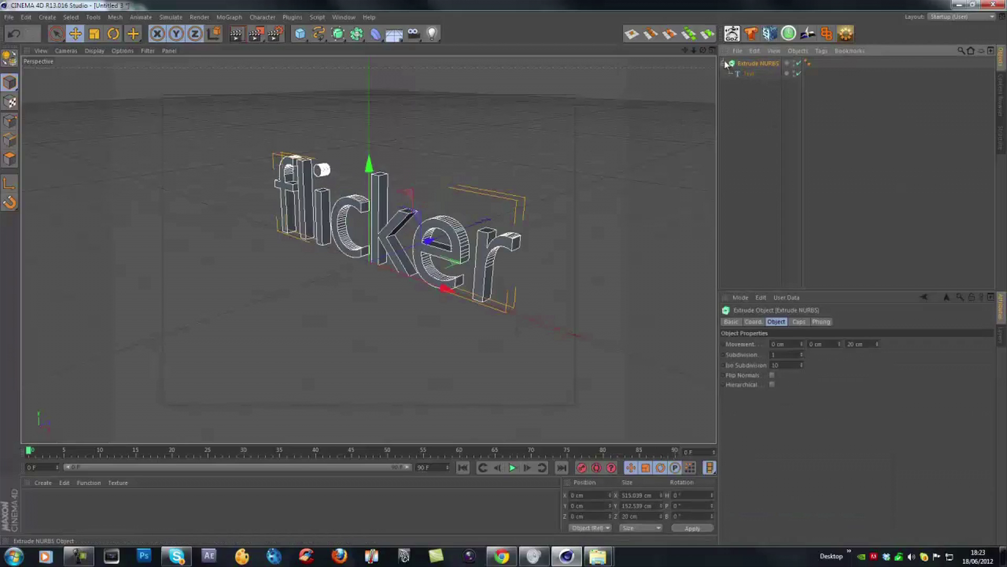
- Copy the Text spline out of the Extrude NURBS and add a Circle spline with a radius of 2 cm
left_click_drag(746, 73, 741, 83, "ctrl")
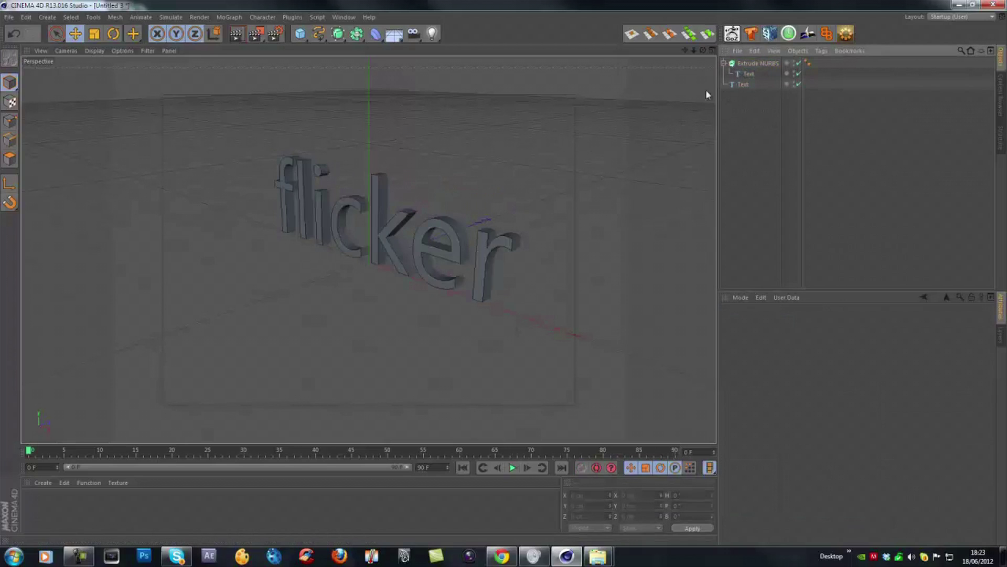
left_click_drag(319, 33, 418, 79)
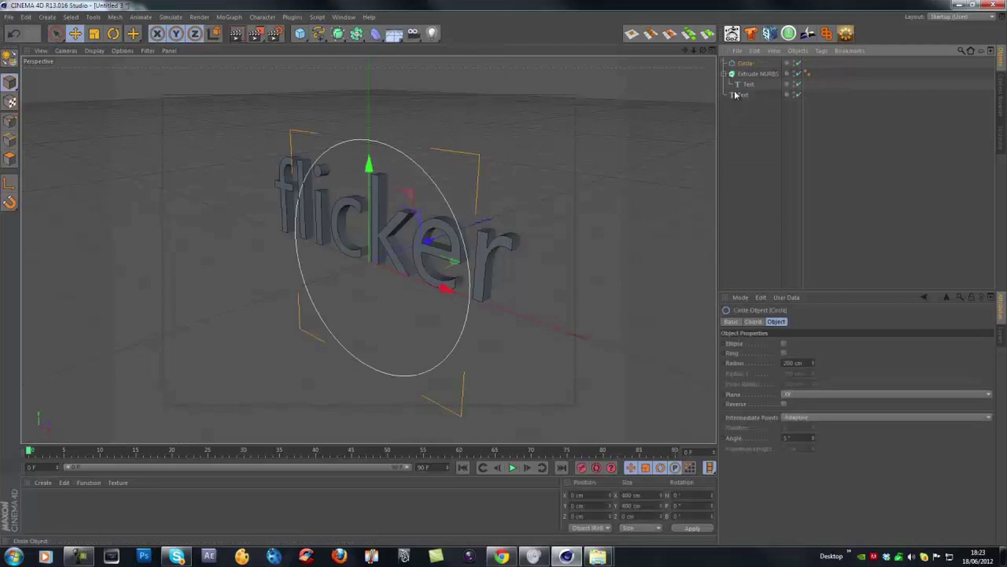
left_click_drag(812, 363, 808, 366)
double_click(808, 365)
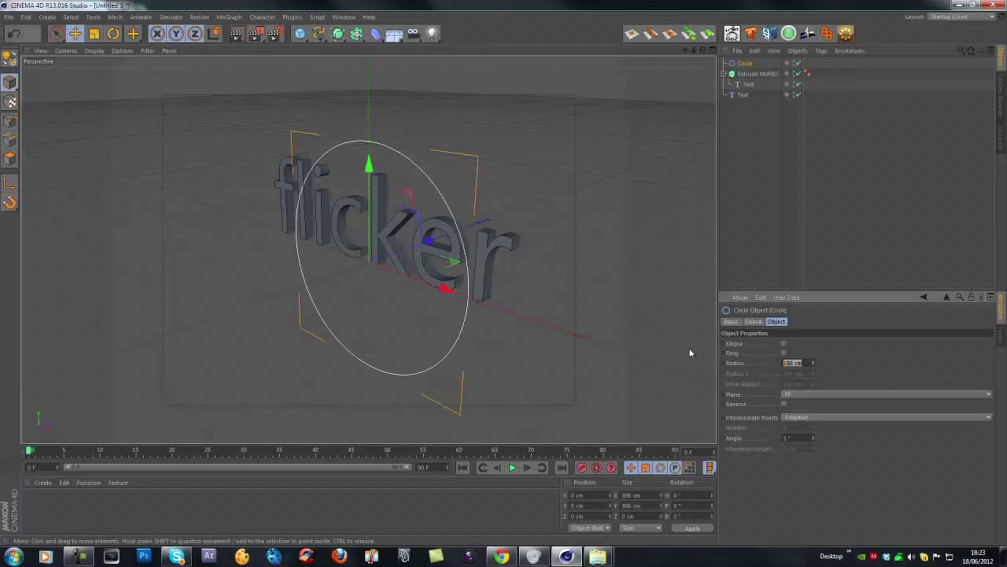
type("2")
key("Return")
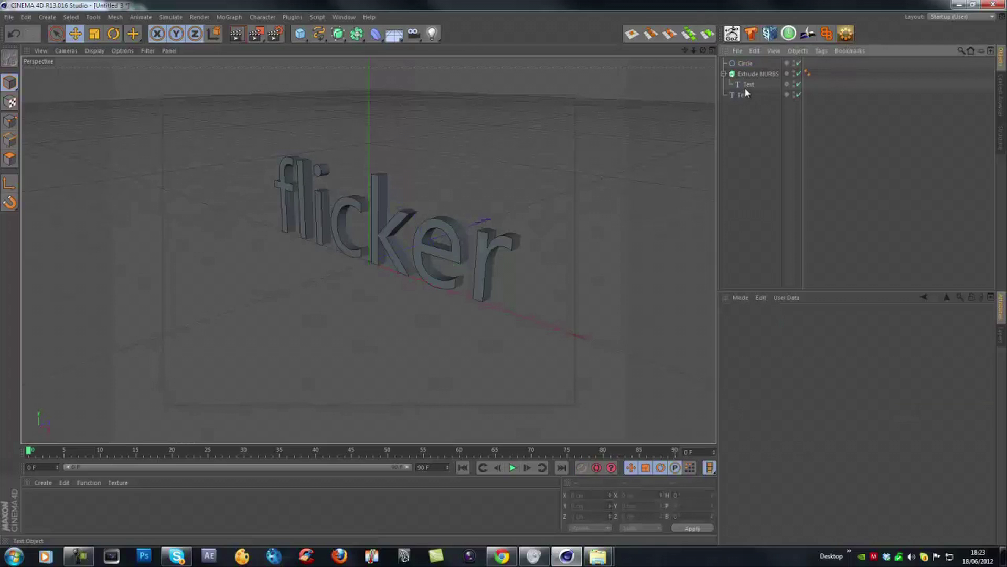
- Add a Sweep NURBS and make the circle its first child with the copied text spline below it
left_click(744, 95, "ctrl")
left_click_drag(335, 35, 384, 79)
left_click(755, 105)
left_click(746, 74, "ctrl")
left_click_drag(746, 72, 747, 61)
left_click(684, 180)
- Thin the outline around the letters by setting the circle's radius to 1 cm
scroll(432, 195, "up", 5)
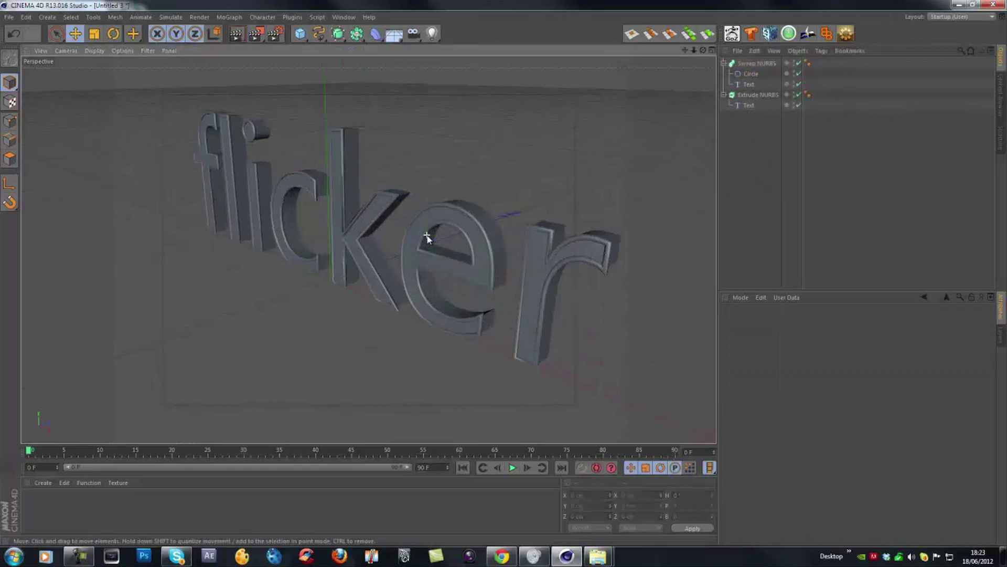
left_click_drag(422, 234, 475, 218, "alt")
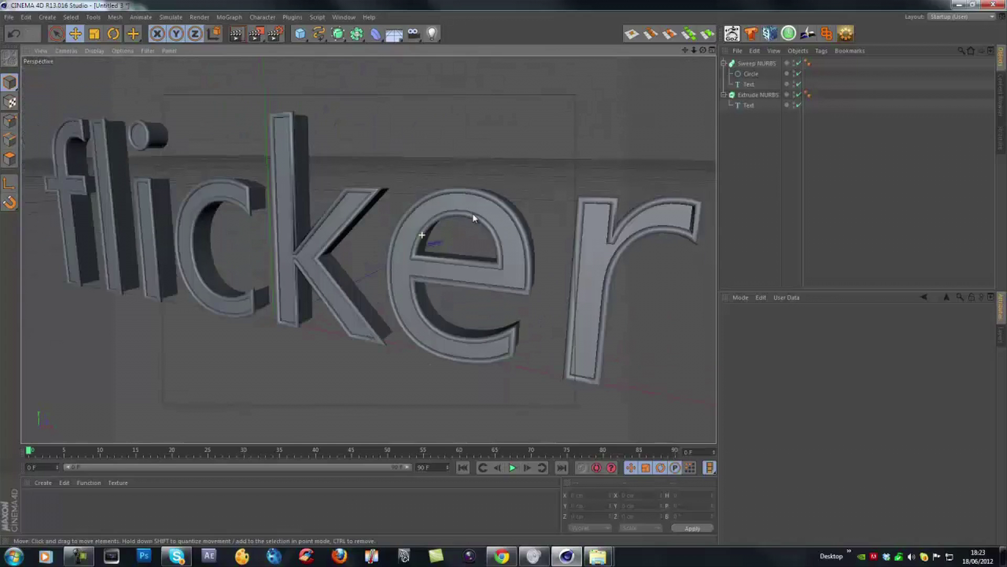
left_click(747, 105)
left_click(747, 75)
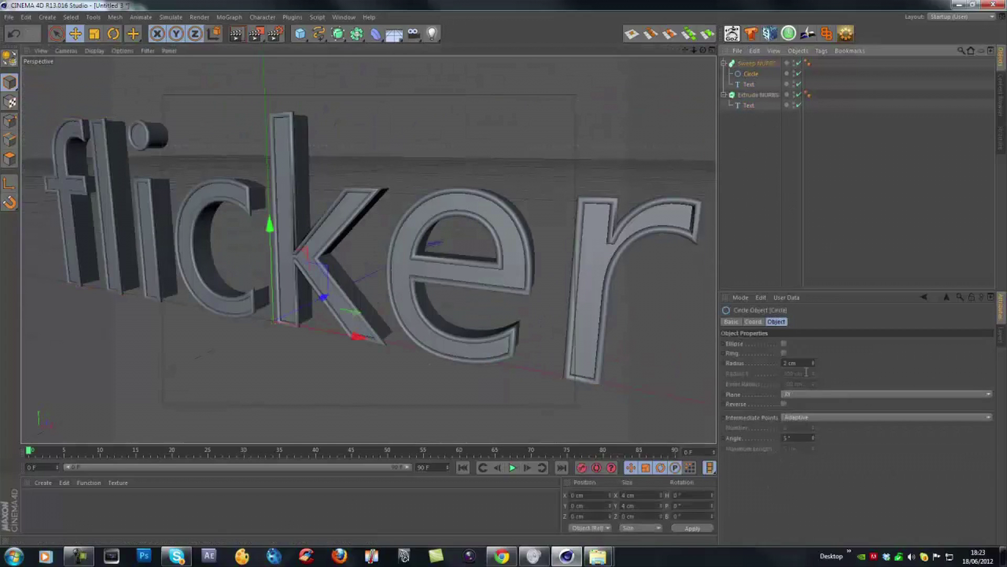
type("1")
key("Return")
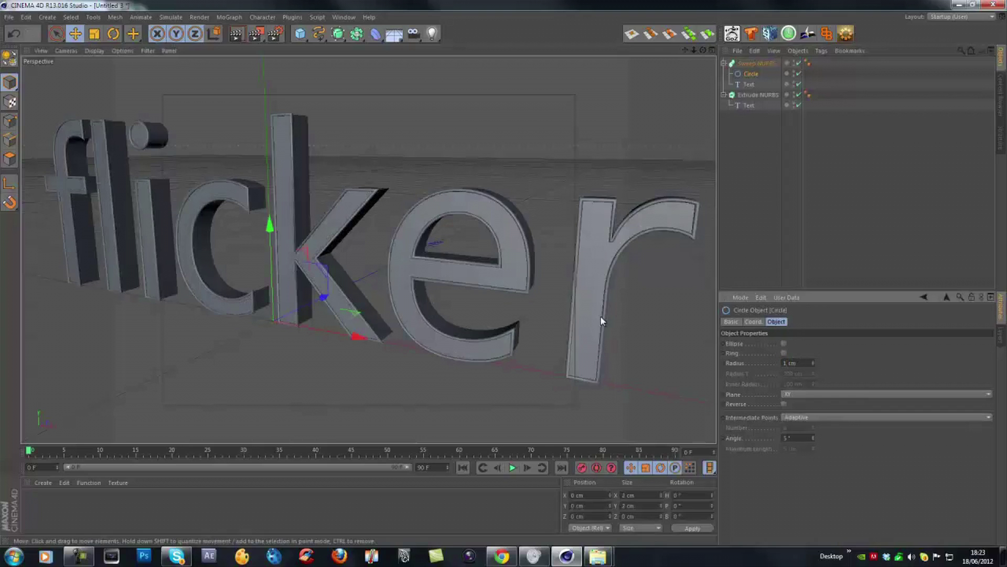
- Create a new material and enable its Luminance channel
left_click_drag(398, 242, 336, 278, "alt")
double_click(61, 521)
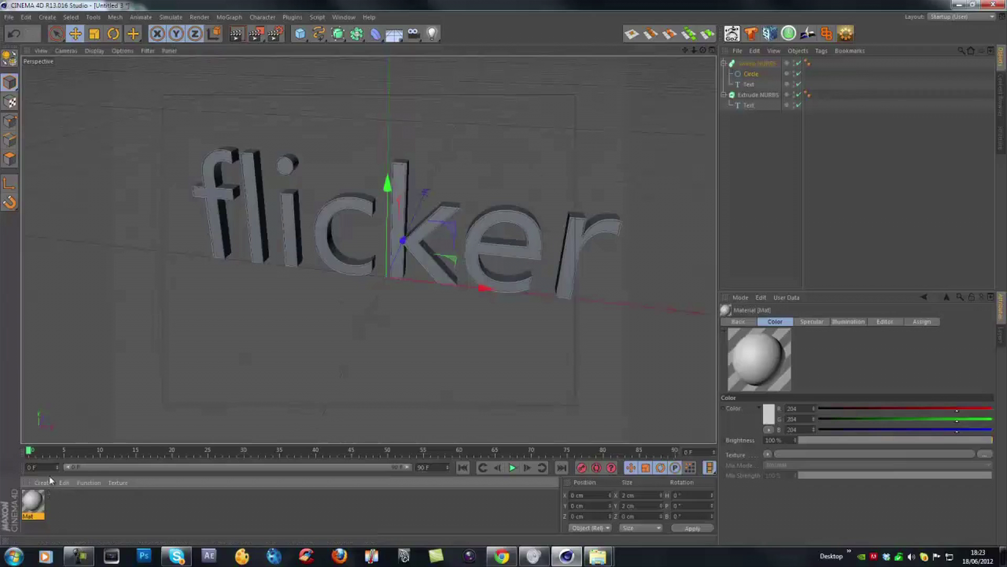
double_click(32, 501)
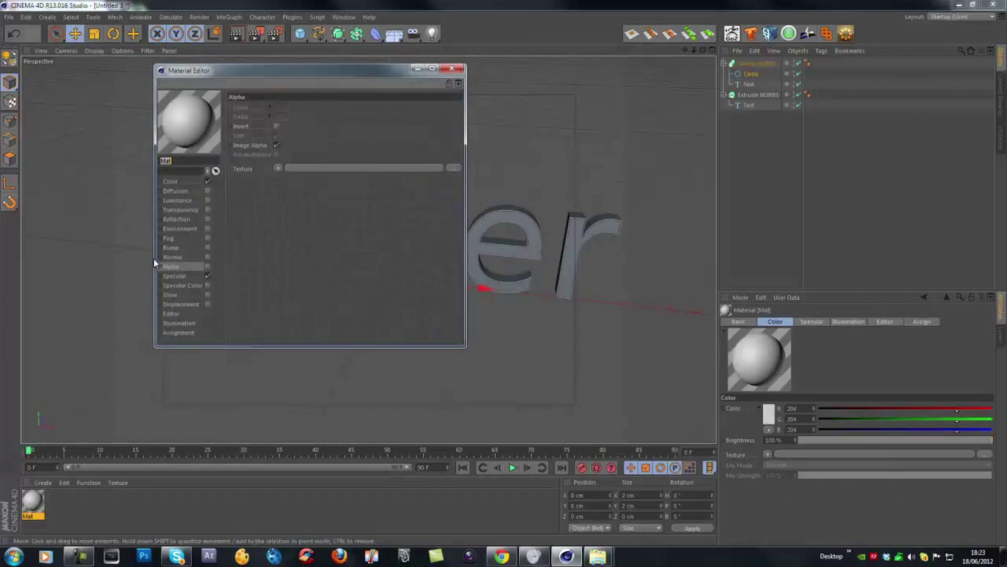
left_click(208, 201)
left_click(451, 69)
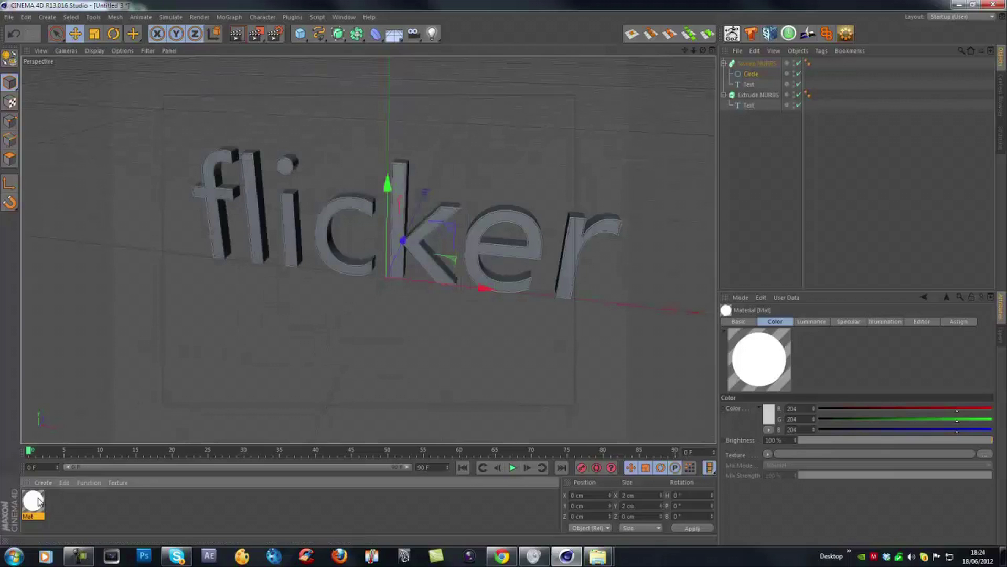
- Apply the luminous white material to the Sweep NURBS and inspect the glowing outline
left_click_drag(38, 501, 745, 105)
left_click_drag(751, 62, 751, 62)
left_click(493, 188)
scroll(404, 225, "up", 2)
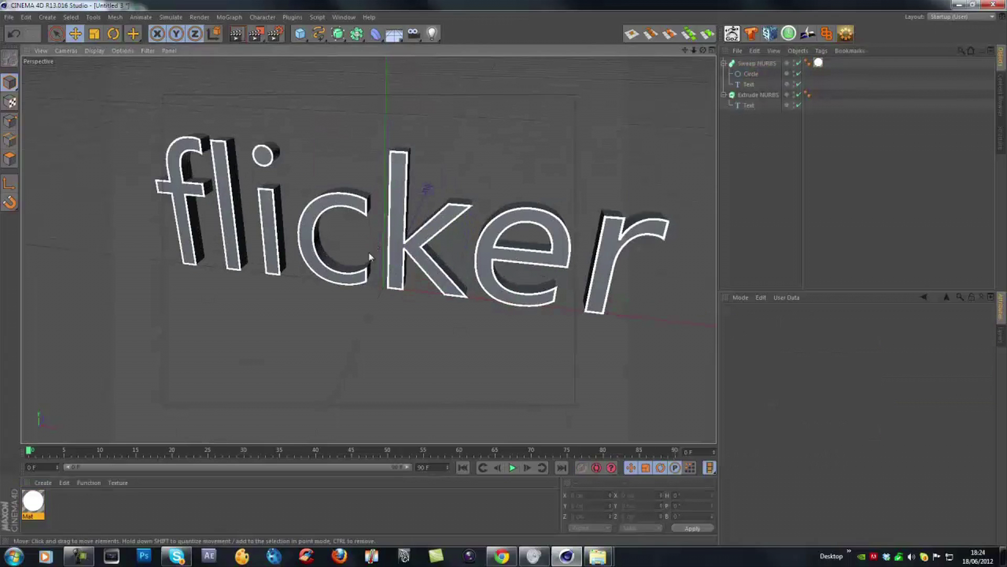
left_click_drag(357, 269, 260, 231, "alt")
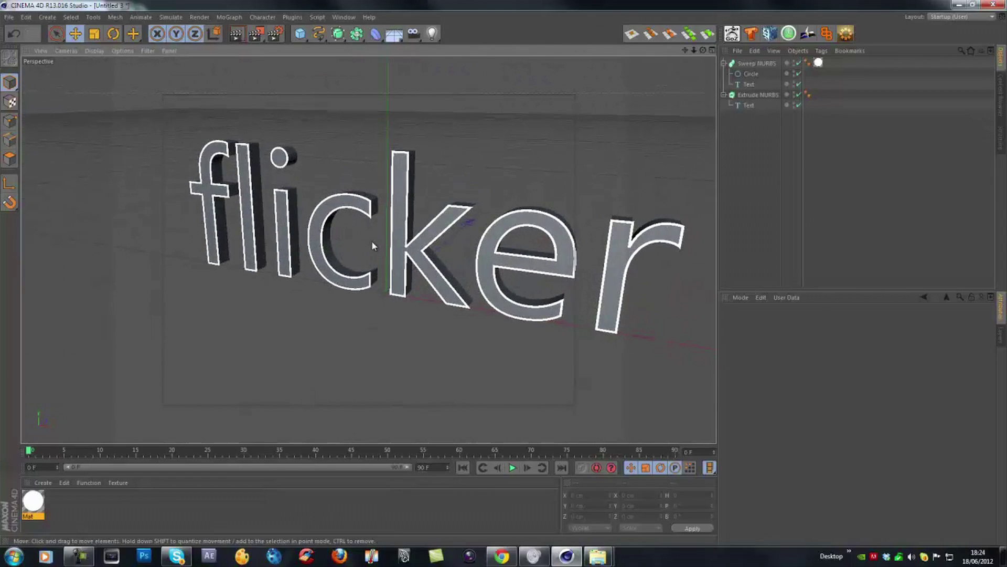
left_click_drag(371, 241, 306, 262, "alt")
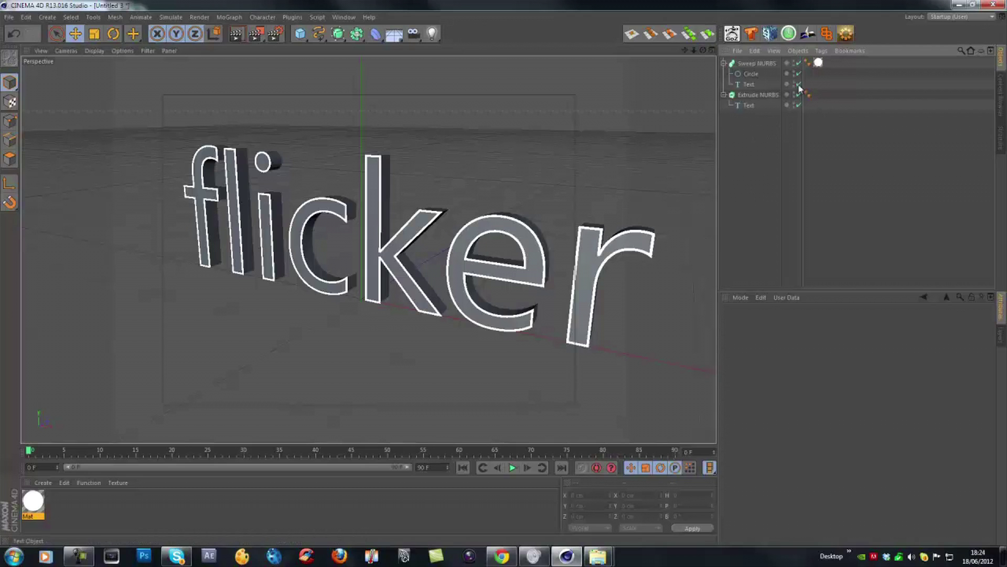
- Add a CINEMA 4D Display tag to the Sweep NURBS and enable its Visibility setting
left_click(767, 63)
right_click(769, 63)
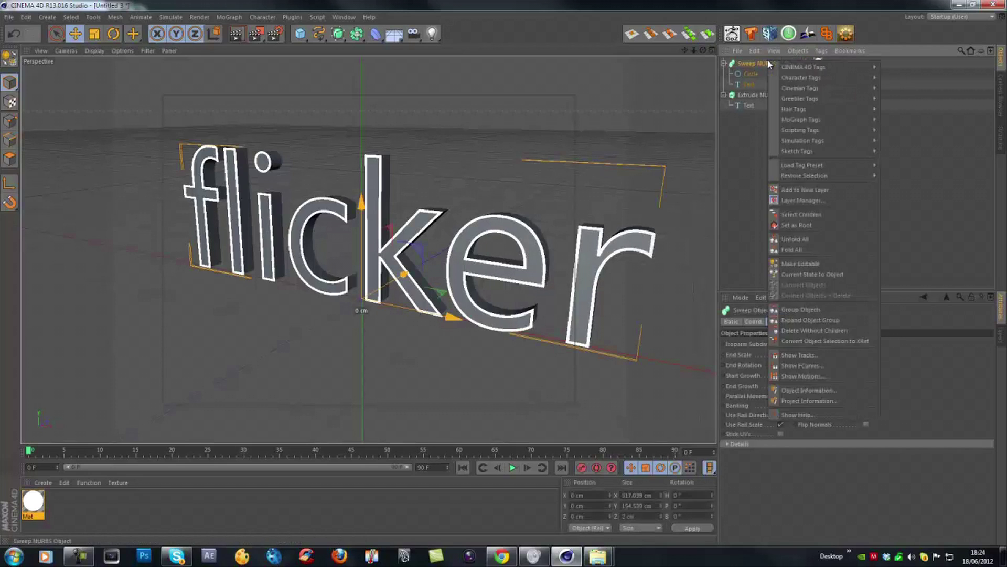
mouse_move(822, 68)
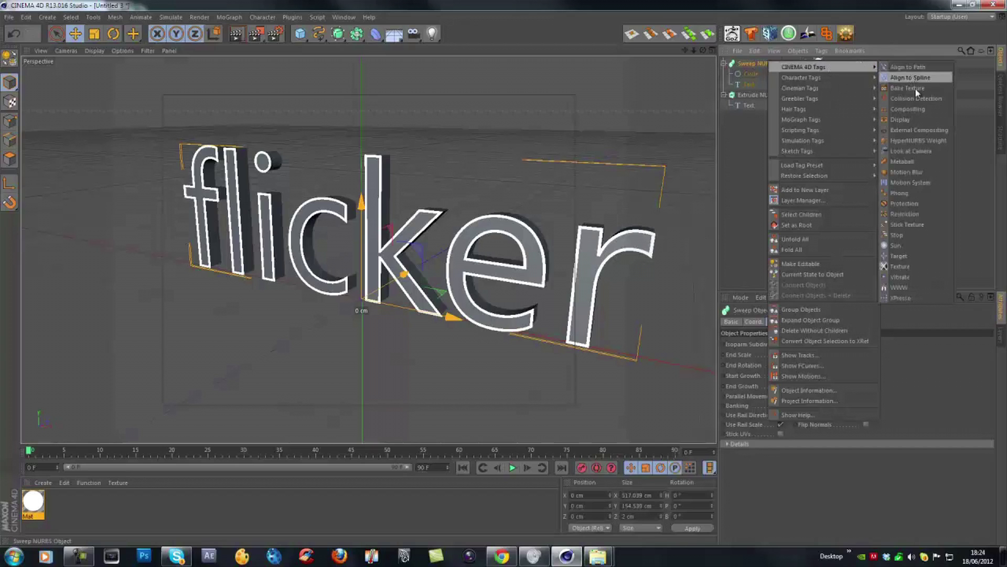
left_click(905, 120)
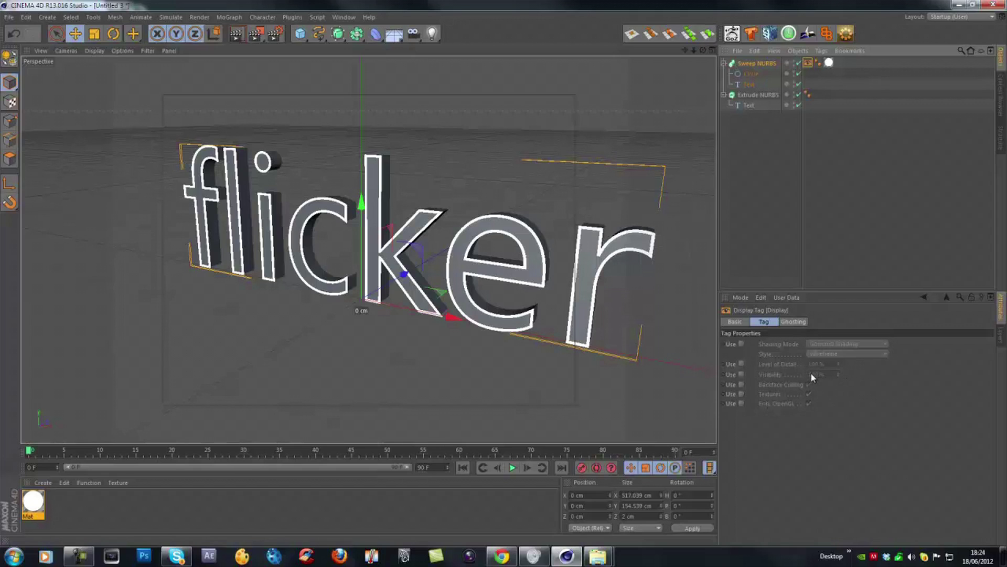
left_click(742, 374)
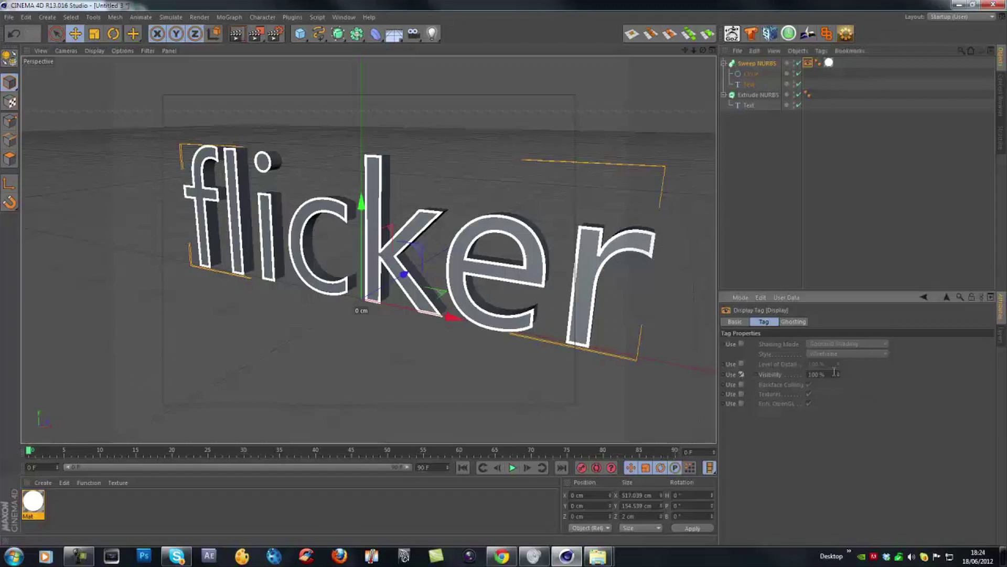
- Test the outline's visibility at 2 % and 47 % by rendering the view at each value
left_click_drag(838, 378, 820, 448)
left_click(237, 34)
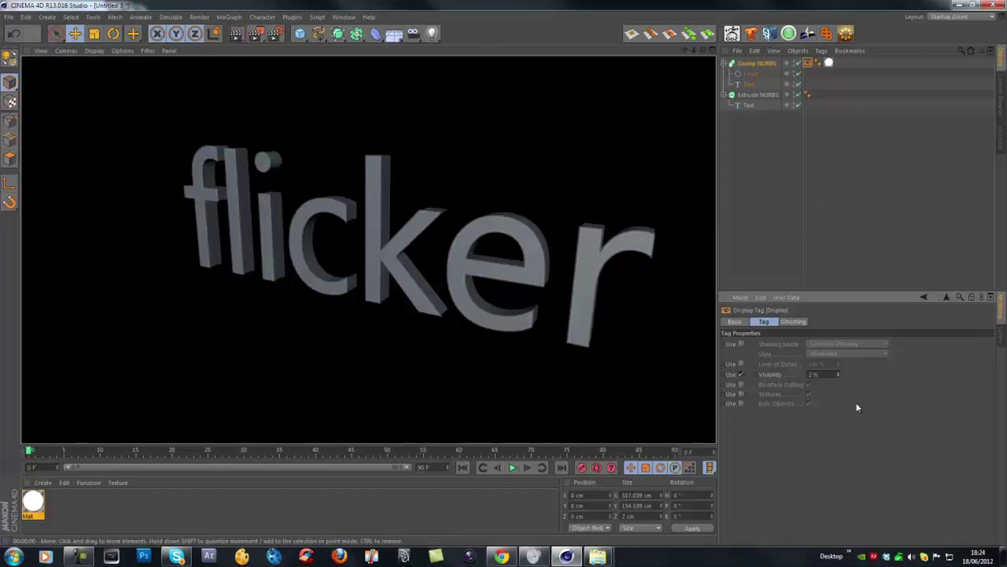
left_click_drag(839, 373, 839, 338)
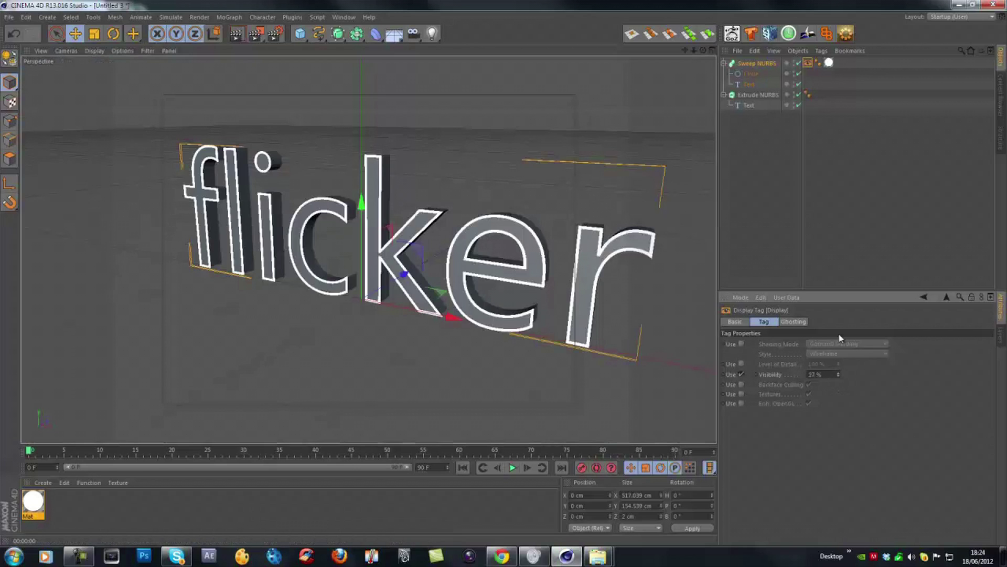
left_click_drag(839, 376, 840, 375)
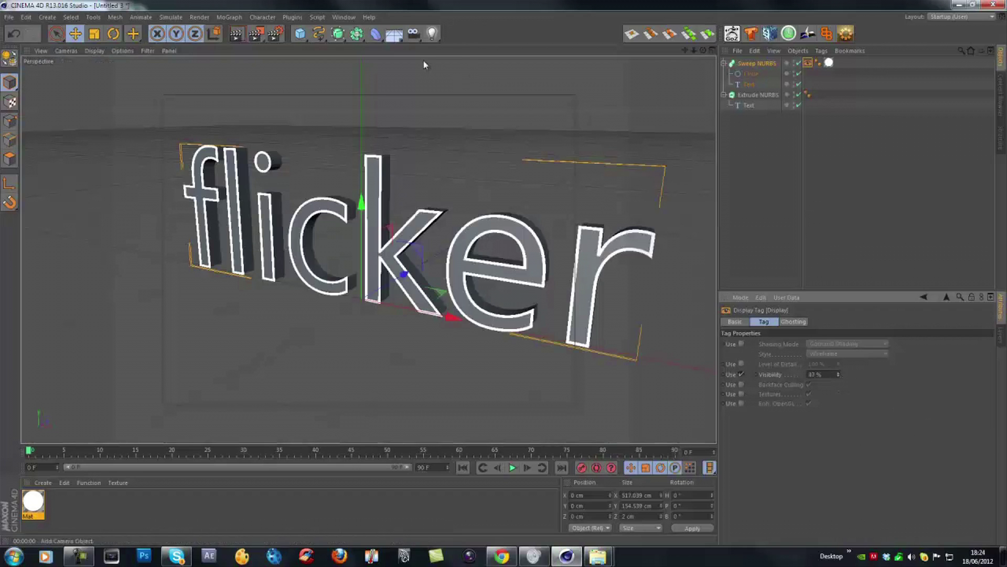
left_click(236, 39)
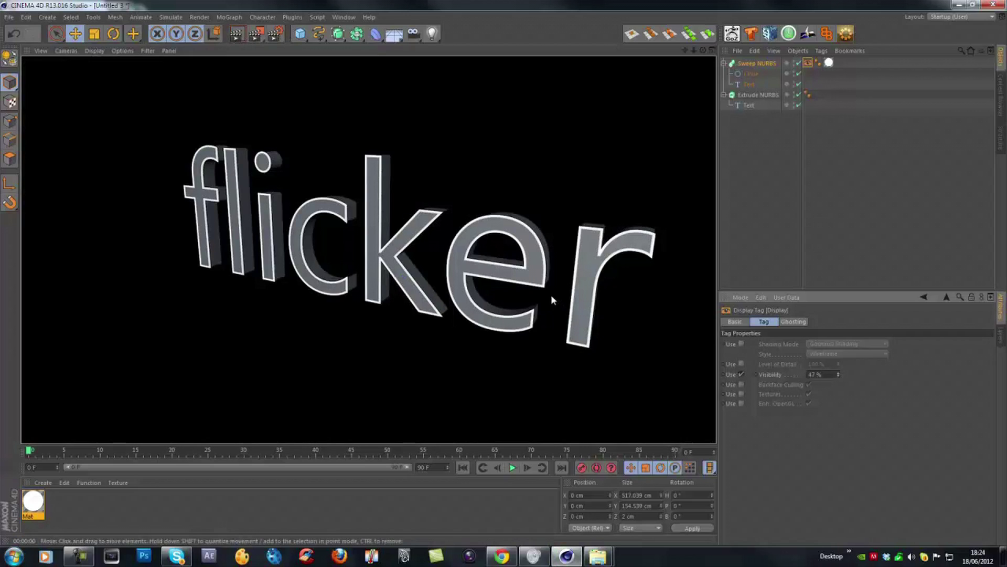
- Set the Display tag's Visibility to 0 % and turn off use of the Visibility setting
left_click(838, 375)
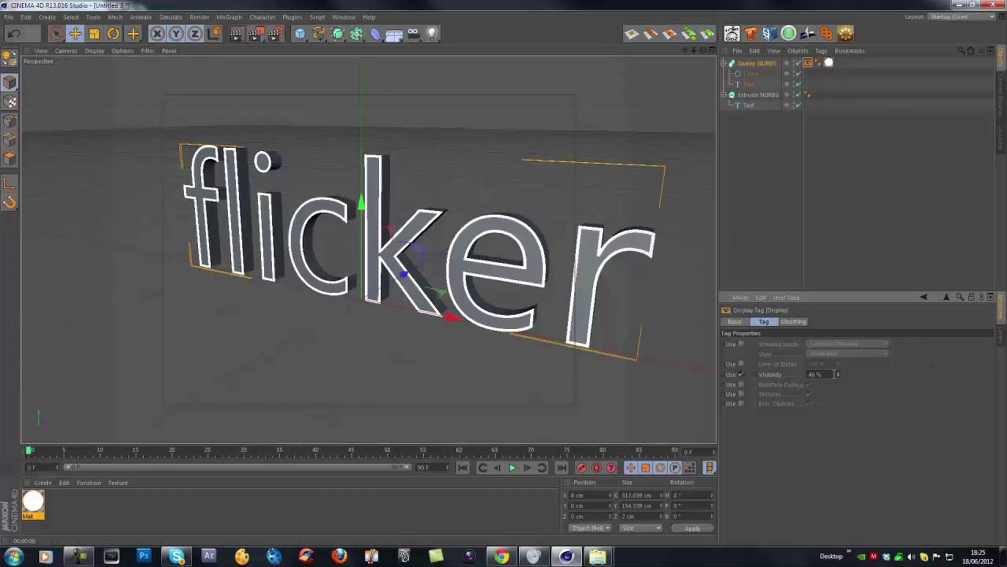
left_click(834, 374)
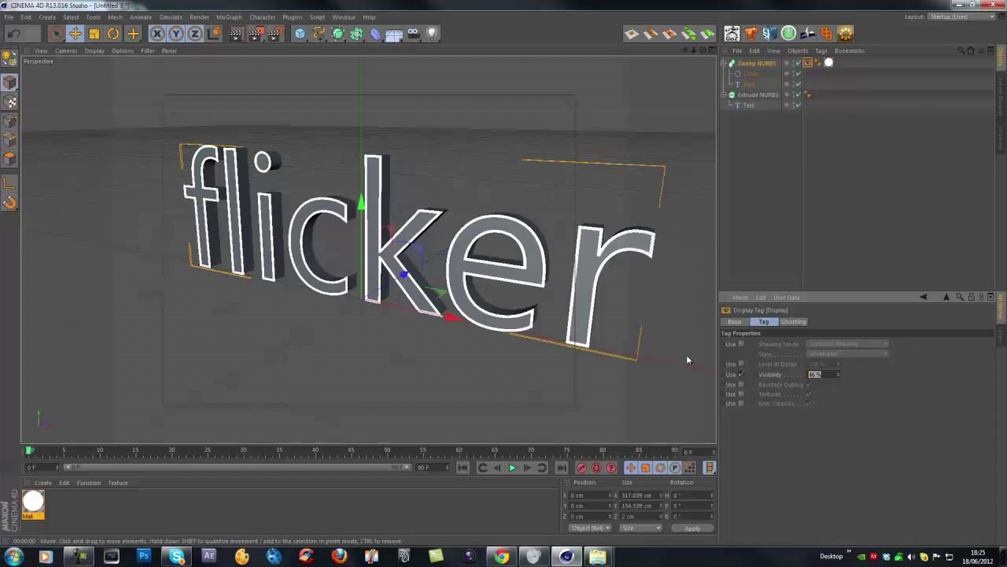
type("0")
key("Return")
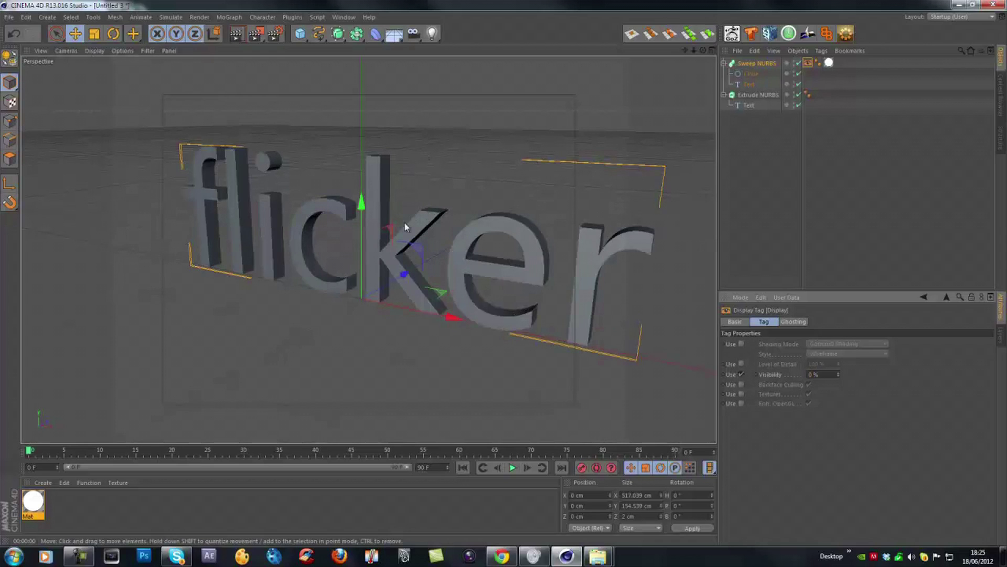
scroll(405, 224, "up", 3)
middle_click_drag(415, 217, 380, 208, "alt")
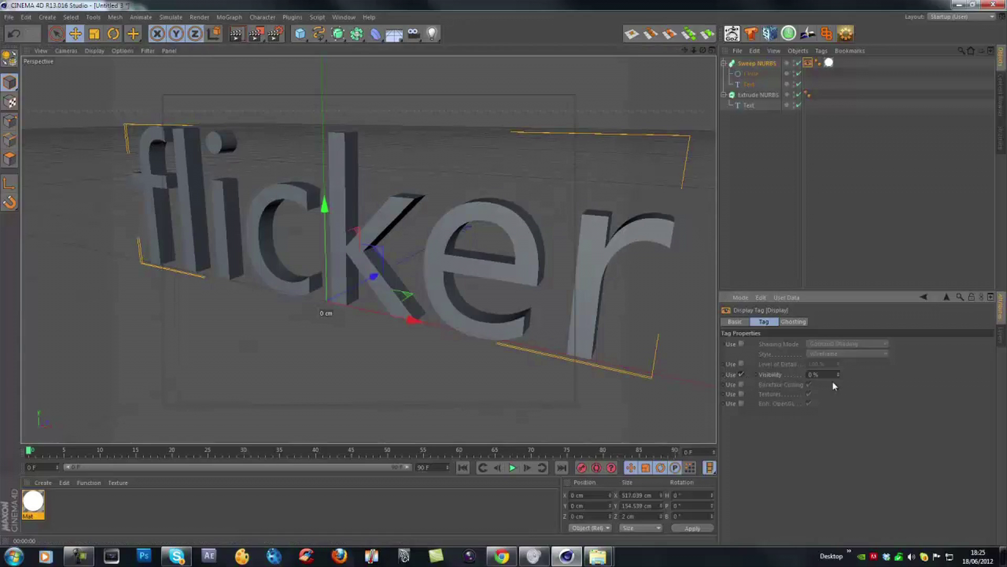
left_click(741, 374)
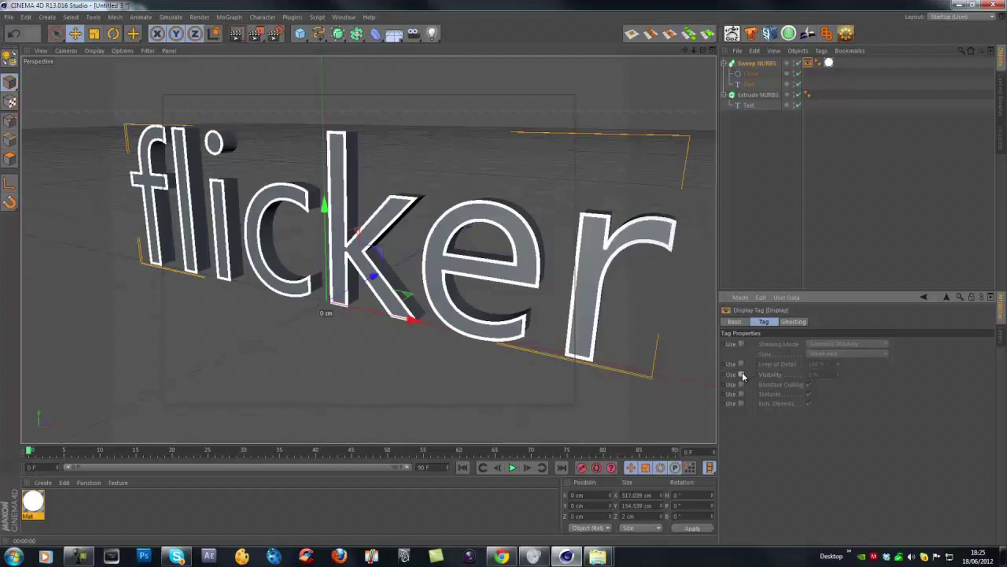
- Toggle the Display tag's use of Visibility on and off to compare the outline, leaving it enabled
left_click(741, 374)
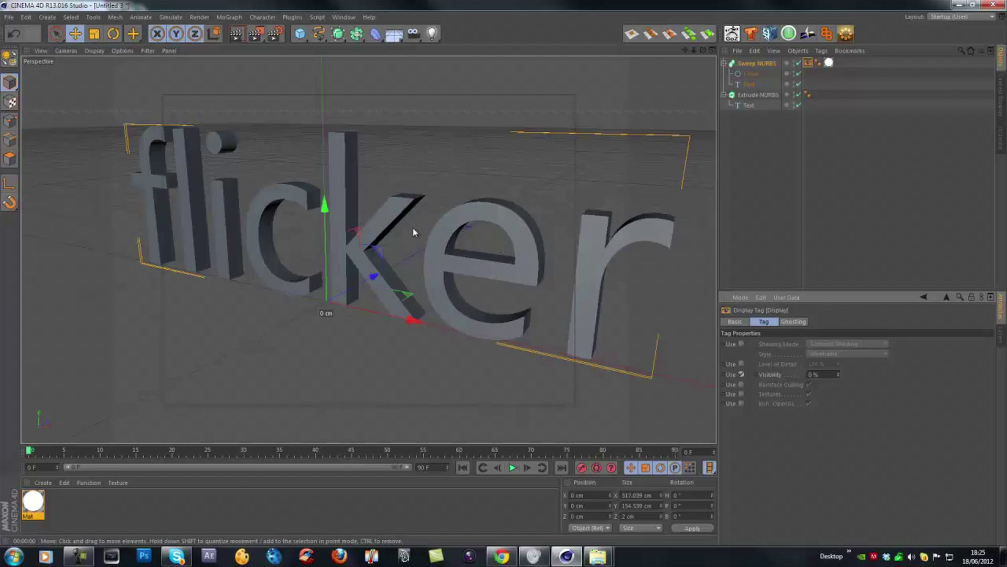
left_click(743, 374)
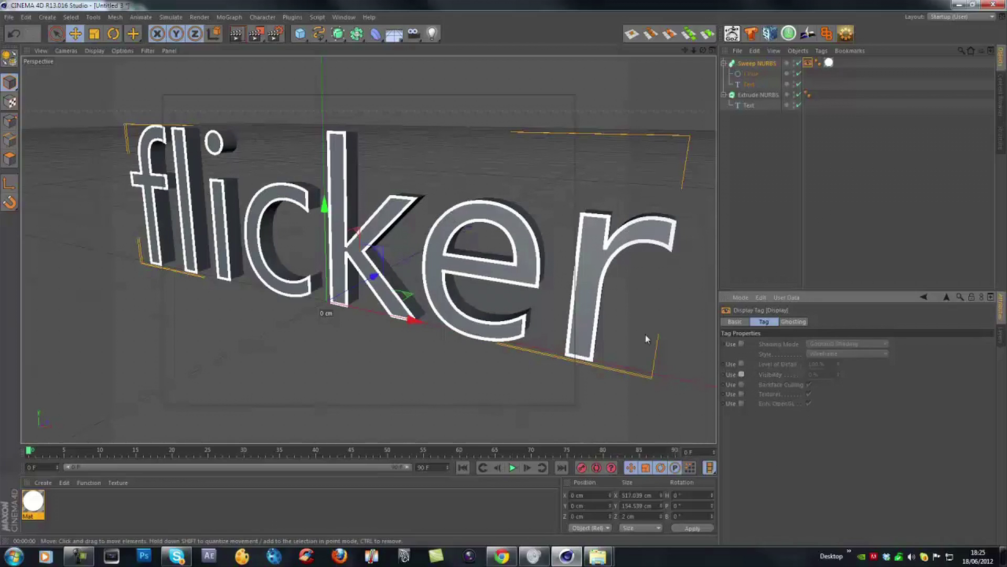
left_click(742, 374)
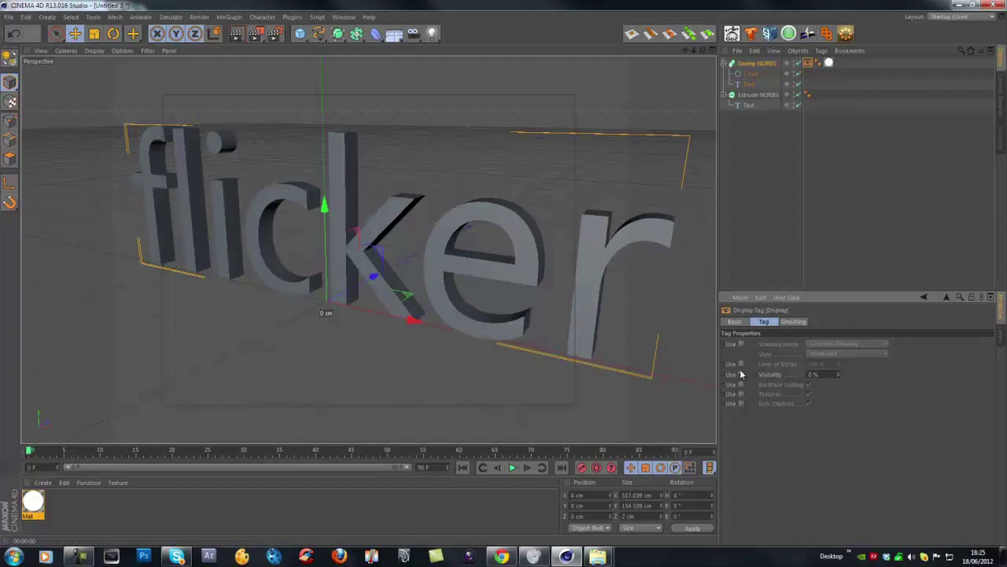
left_click(740, 373)
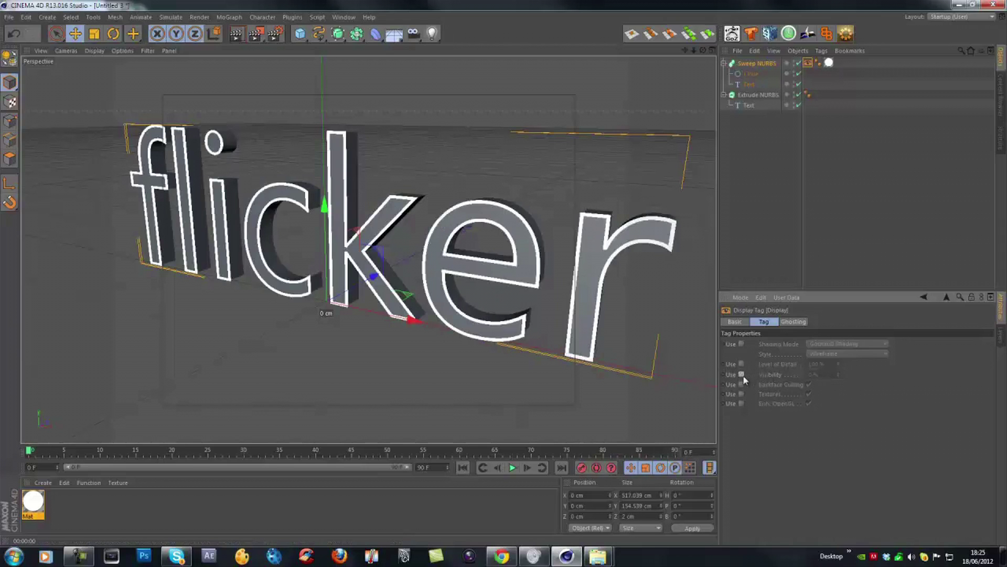
left_click(741, 374)
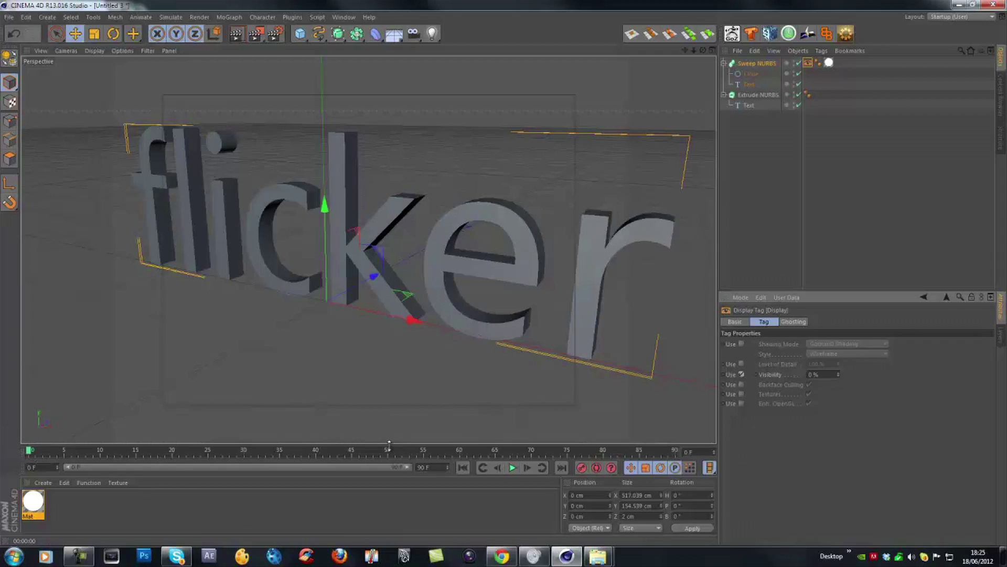
- Open the project settings and check the FPS value
key("ctrl+d")
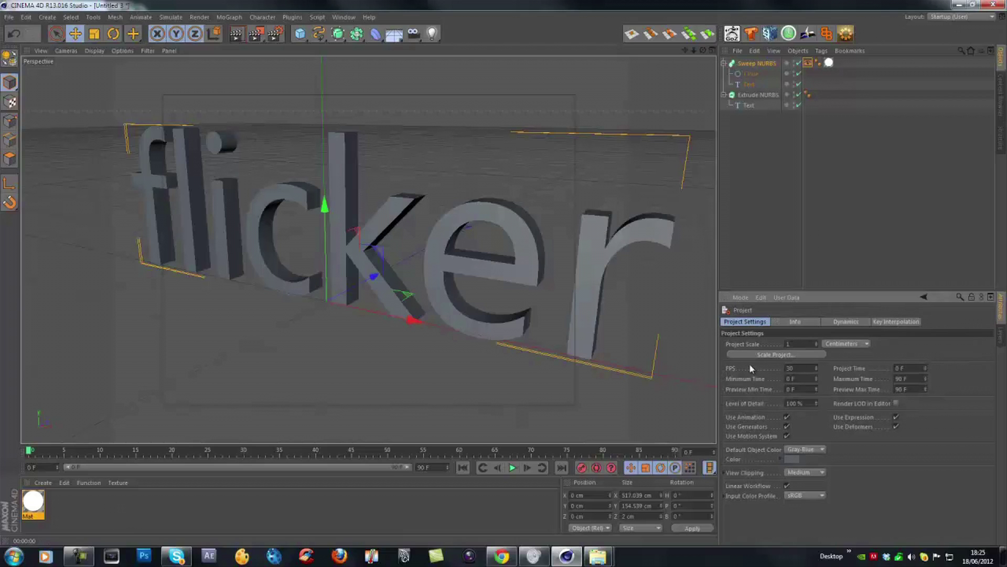
left_click(790, 368)
left_click(738, 240)
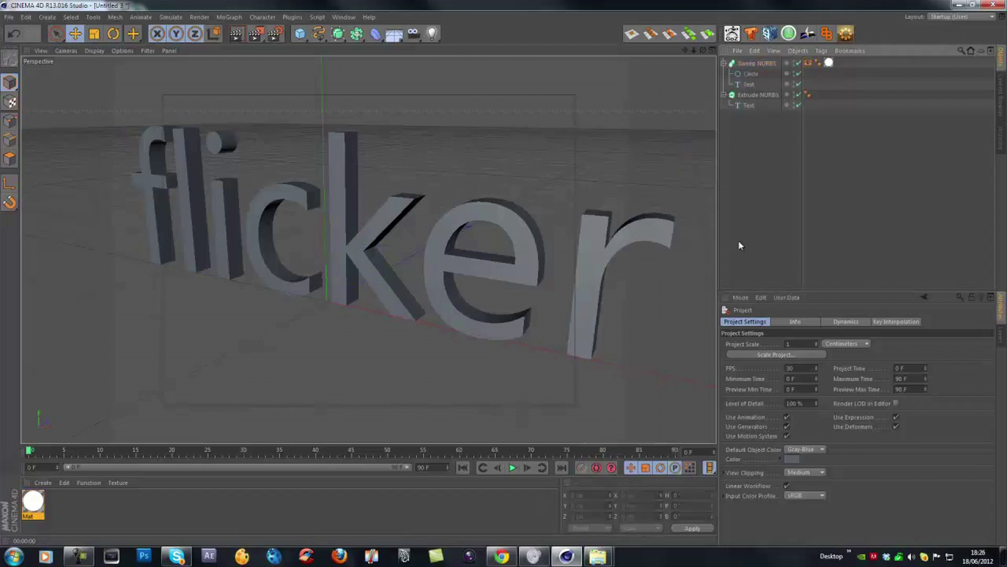
- Keyframe the Sweep NURBS Display tag's Visibility use as enabled at frame 10 and disabled at frame 11
left_click(808, 62)
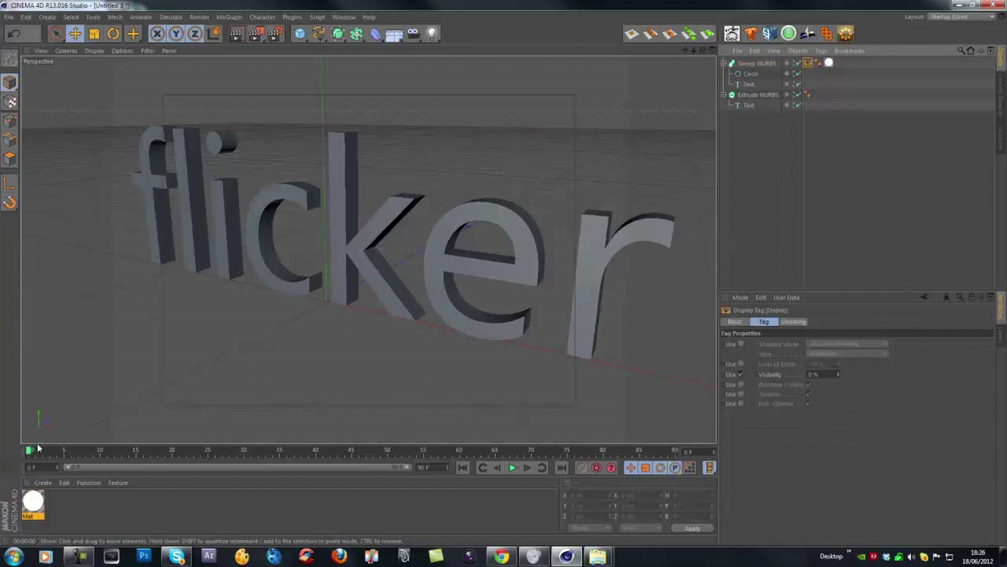
left_click_drag(29, 452, 102, 494)
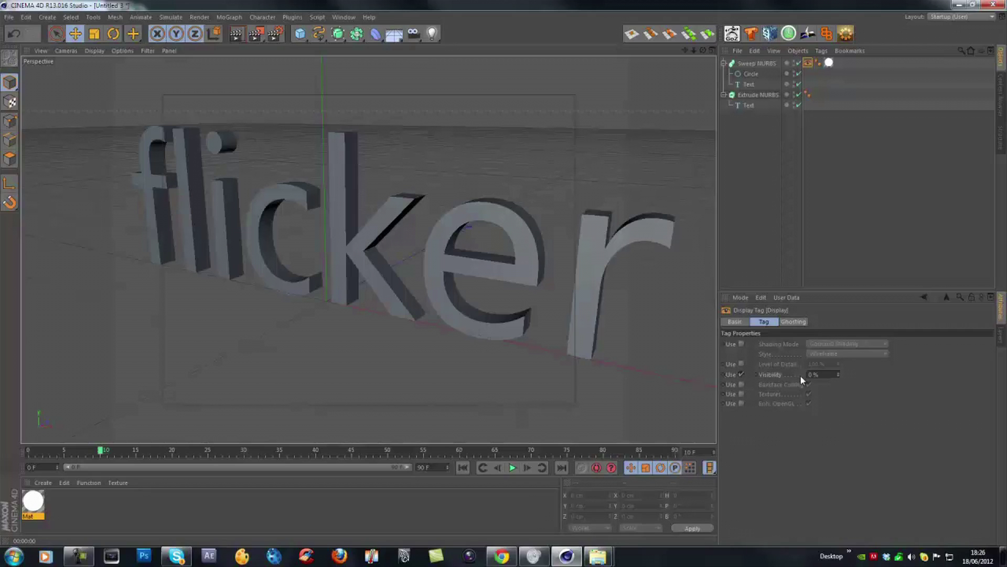
left_click(722, 374, "ctrl")
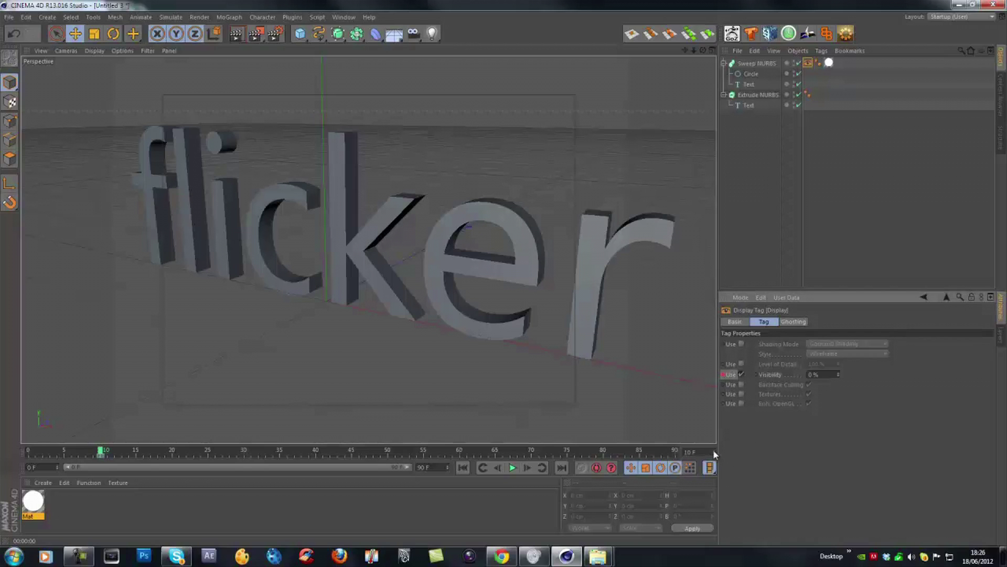
left_click(713, 449)
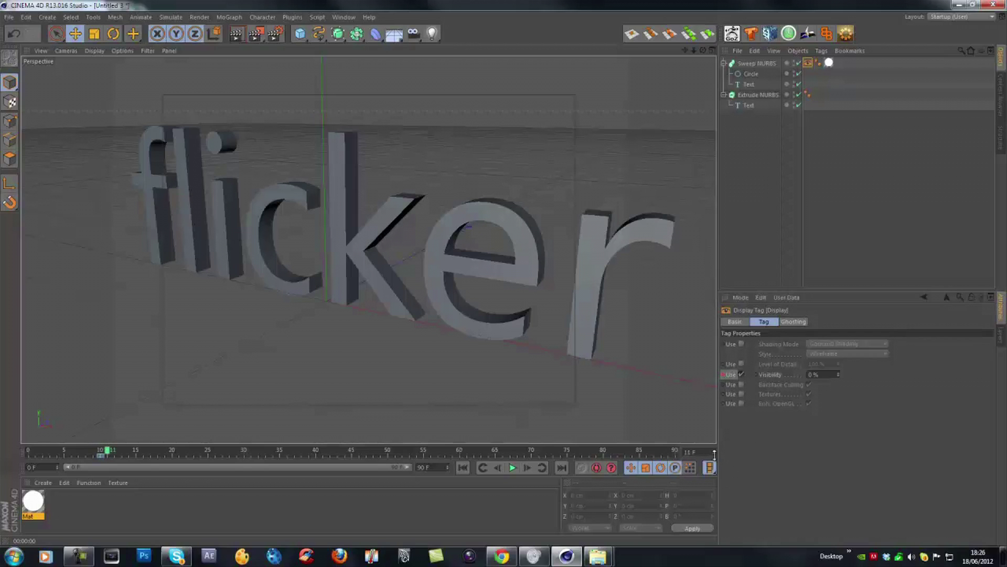
left_click(741, 374)
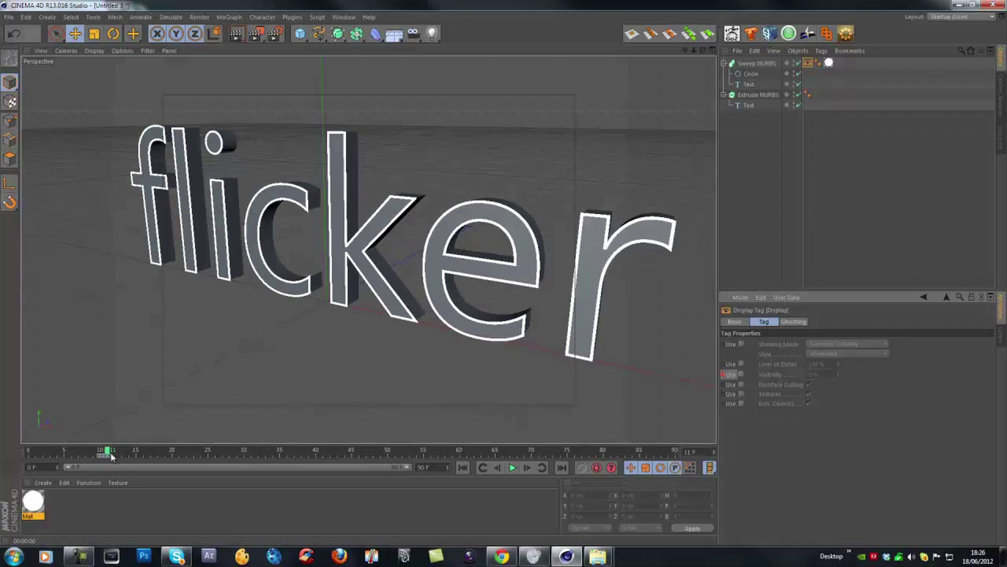
- Play the animation from frame 5 to preview the outline switching on
left_click(64, 453)
left_click(512, 467)
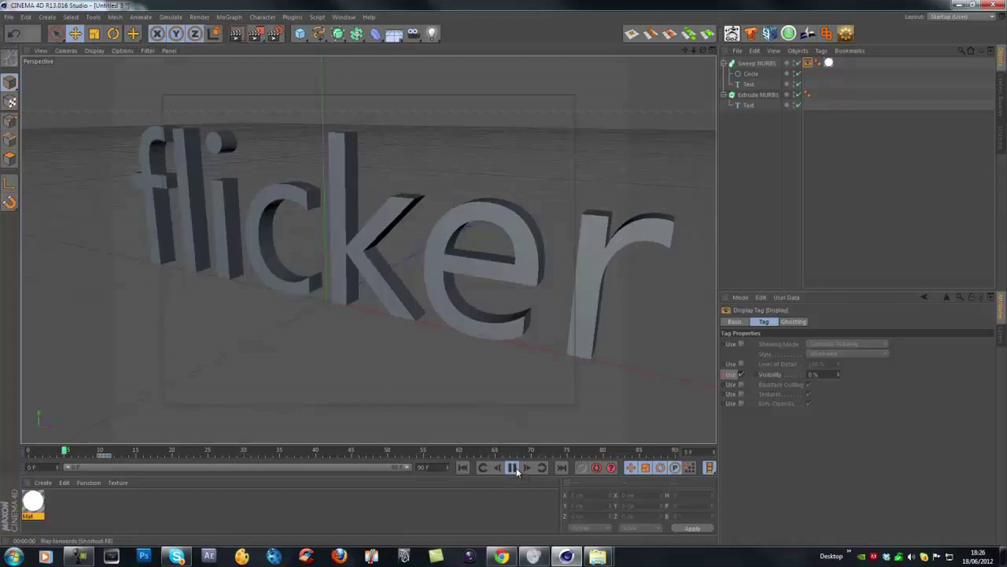
left_click(514, 468)
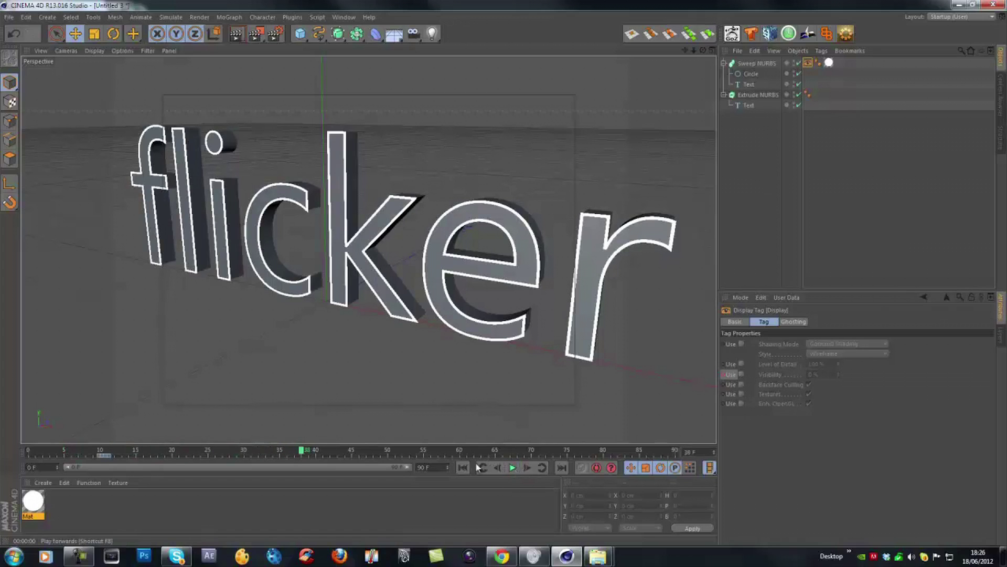
left_click_drag(301, 454, 109, 455)
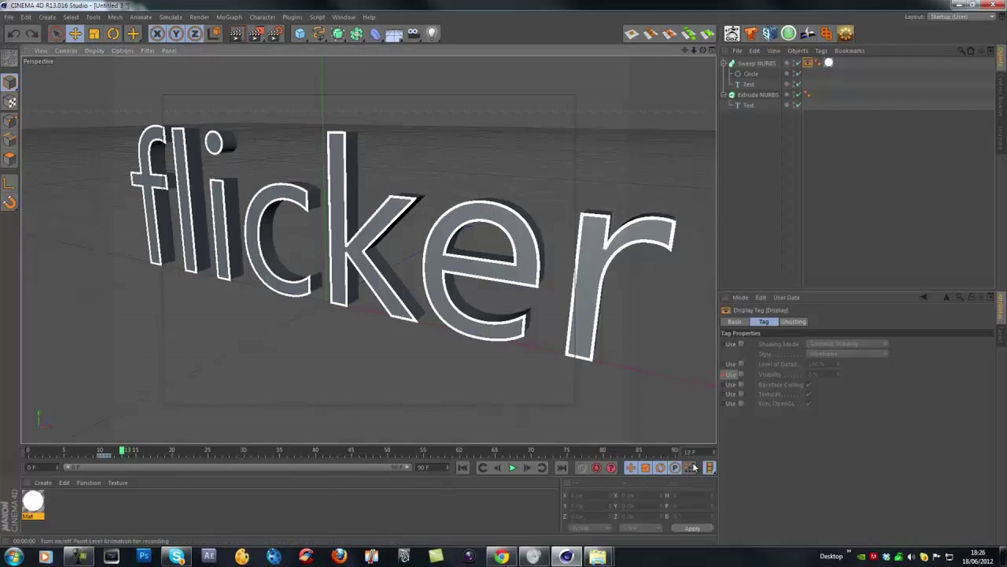
left_click(714, 449)
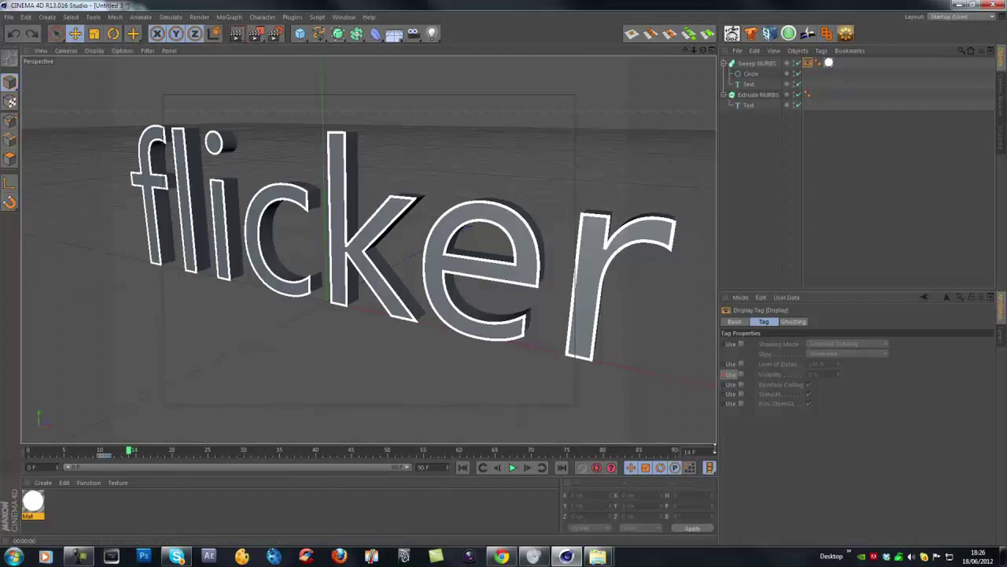
left_click(726, 374)
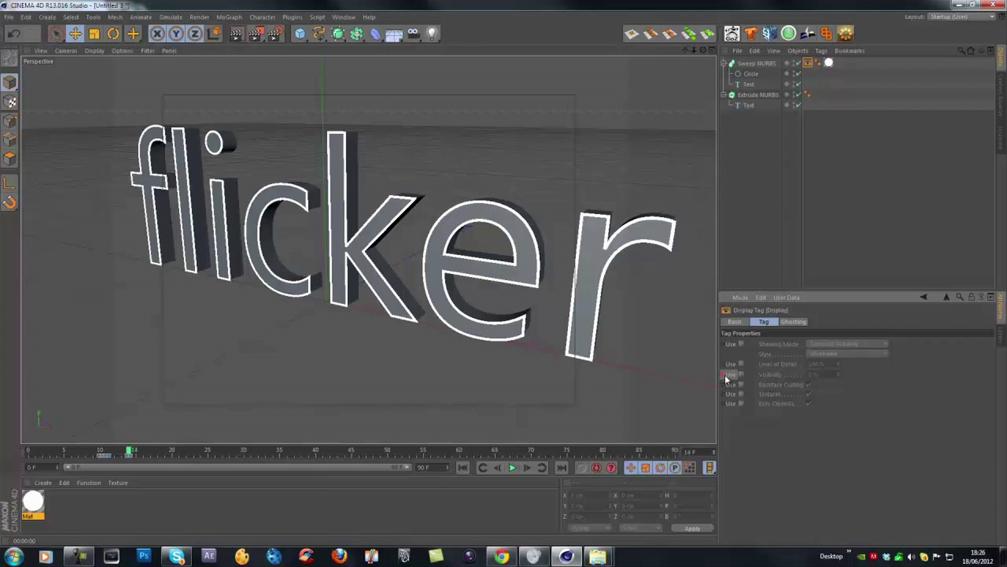
left_click(714, 450)
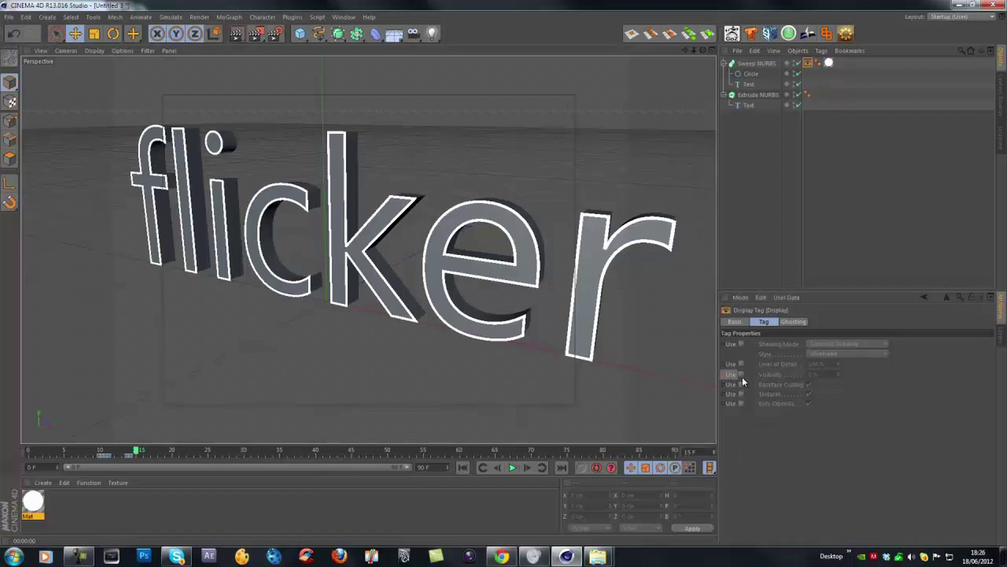
key("ctrl+z")
- Keyframe the Display tag's Visibility use as disabled at frame 12 and enabled at frame 13
left_click_drag(138, 450, 107, 456)
left_click(113, 454)
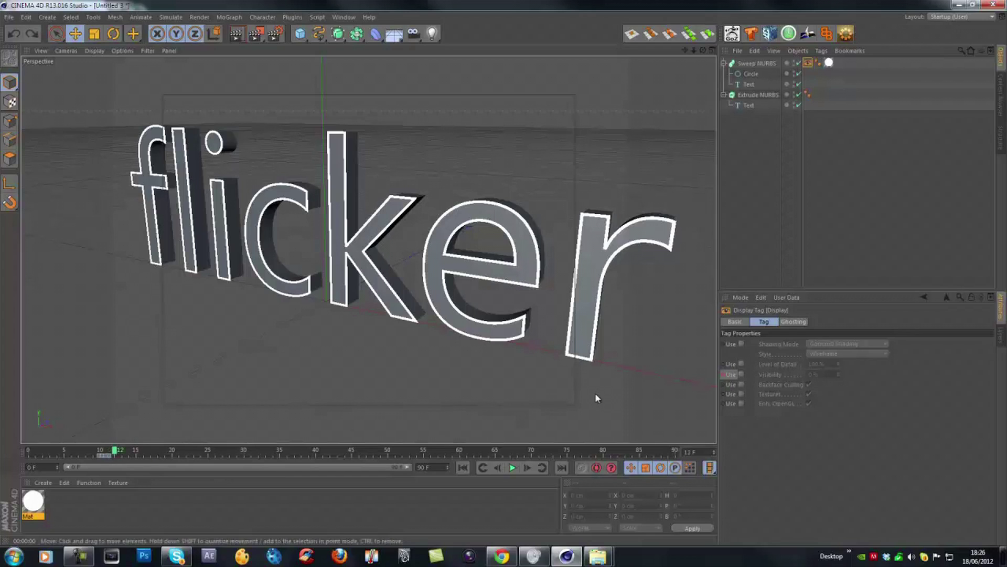
left_click(724, 374)
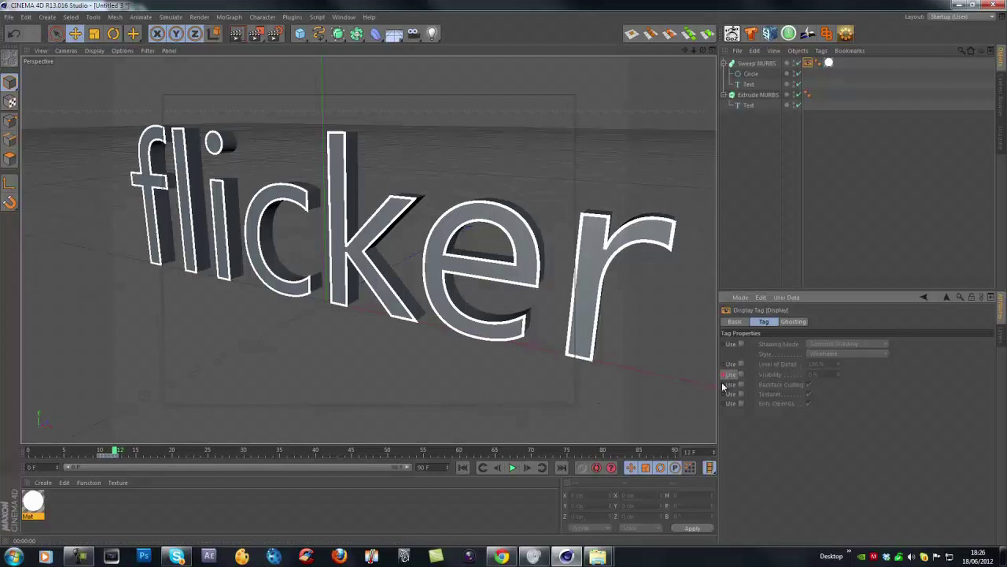
left_click(714, 450)
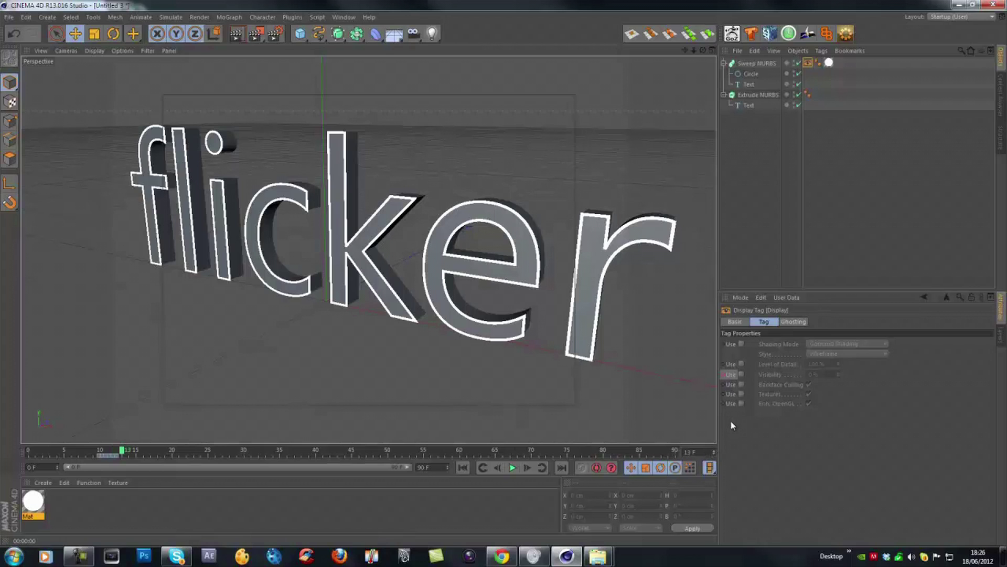
left_click(741, 374)
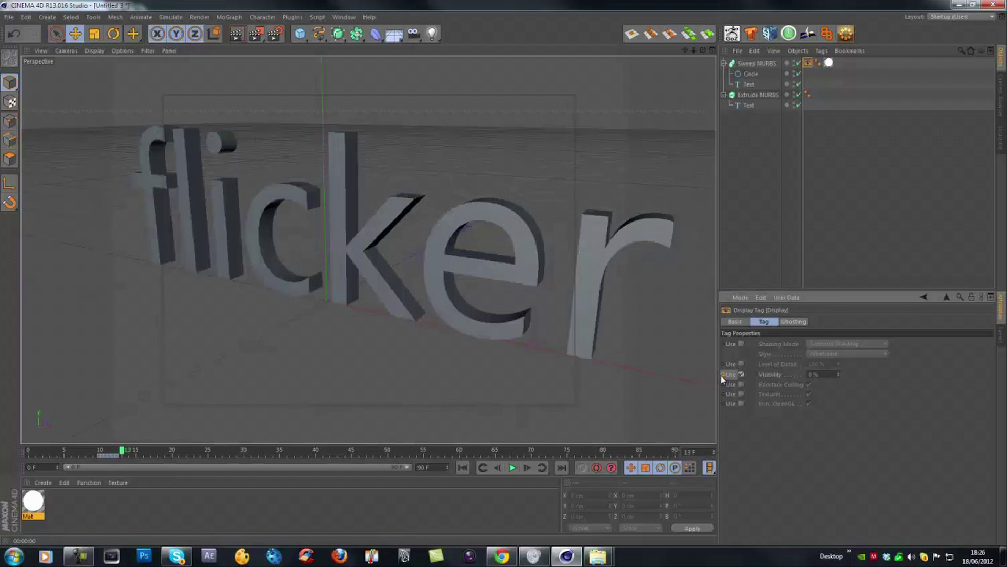
left_click(724, 374)
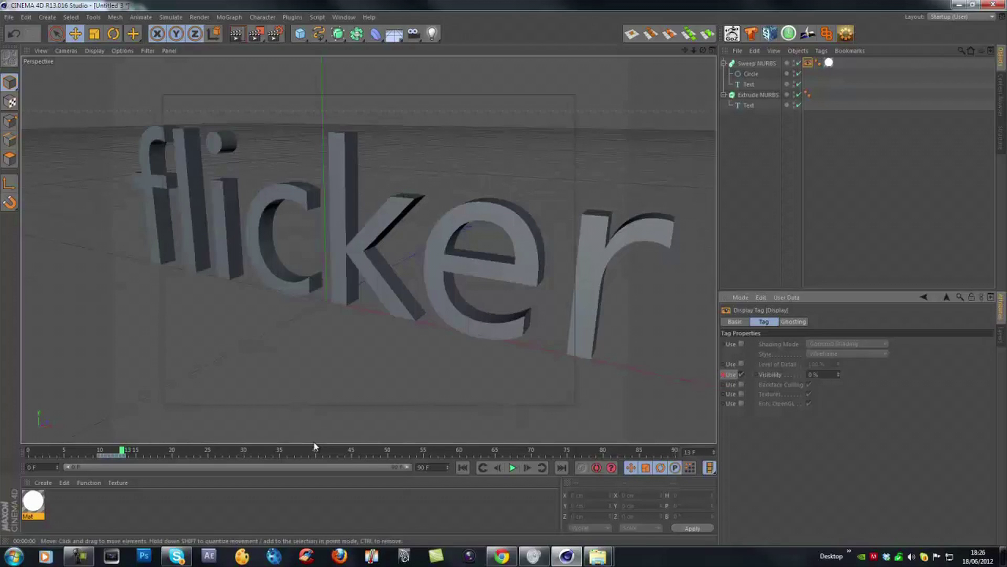
- Keyframe the Display tag's Visibility use as enabled at frame 14 and disabled at frame 15
left_click(713, 449)
left_click(723, 374)
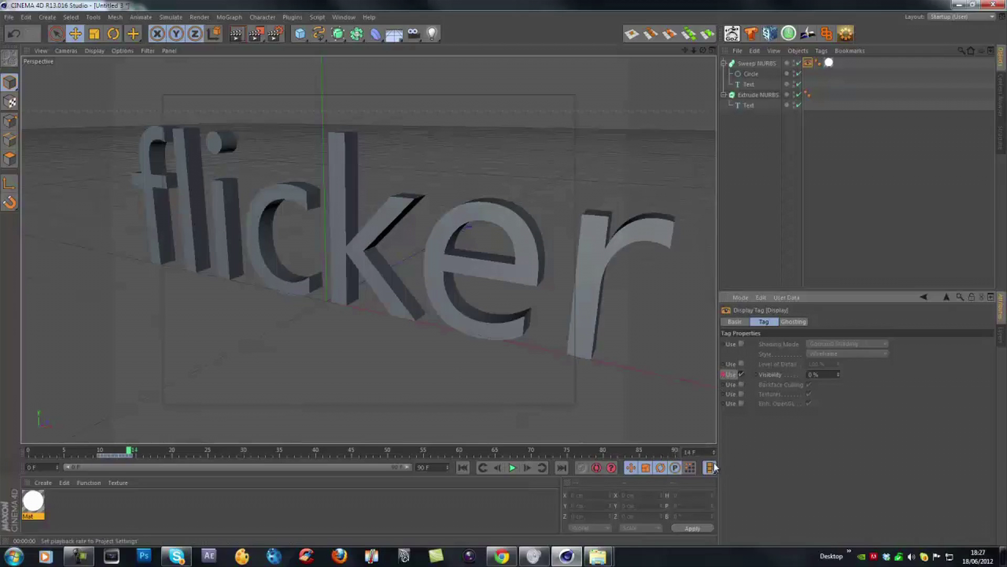
left_click(714, 450)
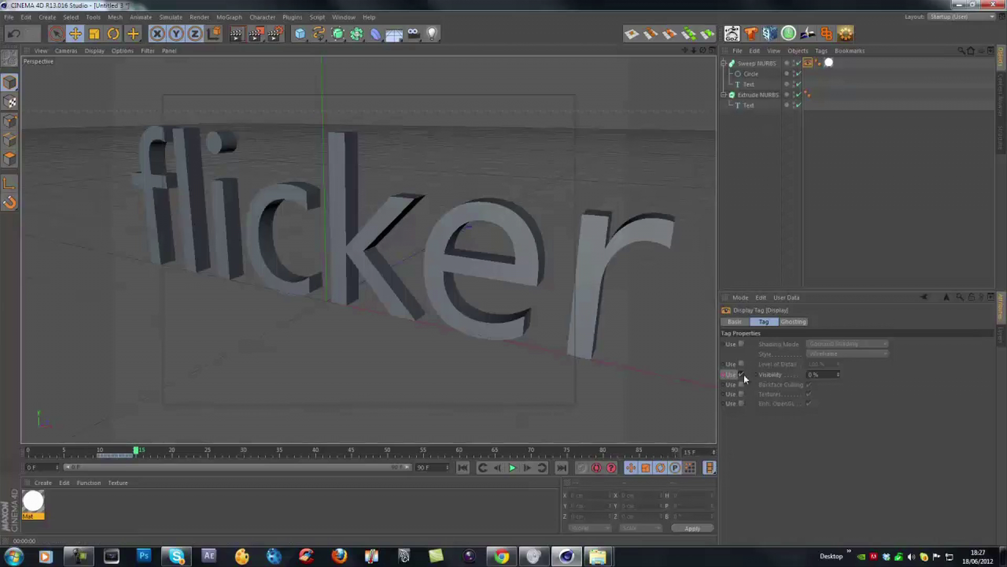
left_click(740, 374)
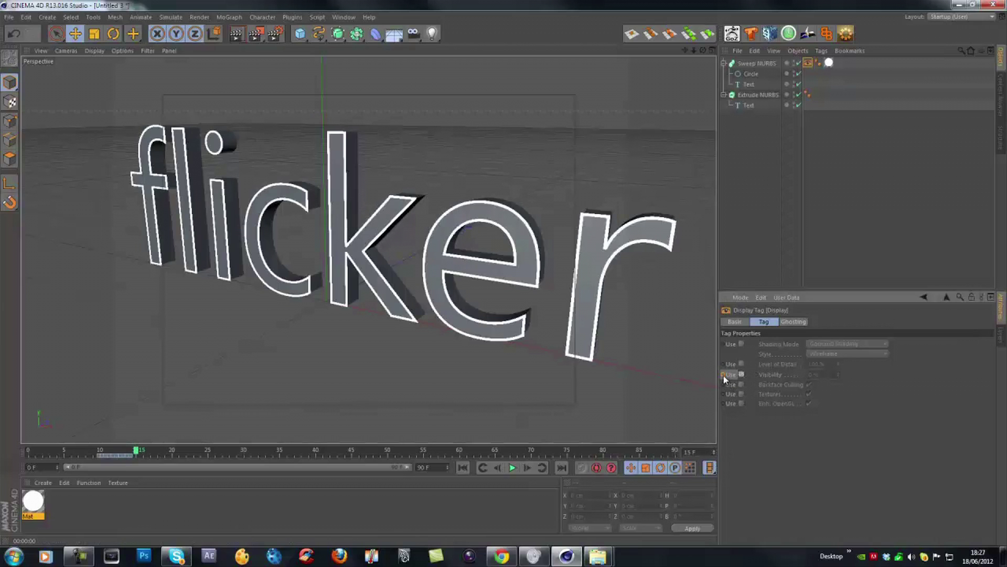
- Scrub through the keyframed range and play the animation twice to check the flickering outline
left_click(65, 451)
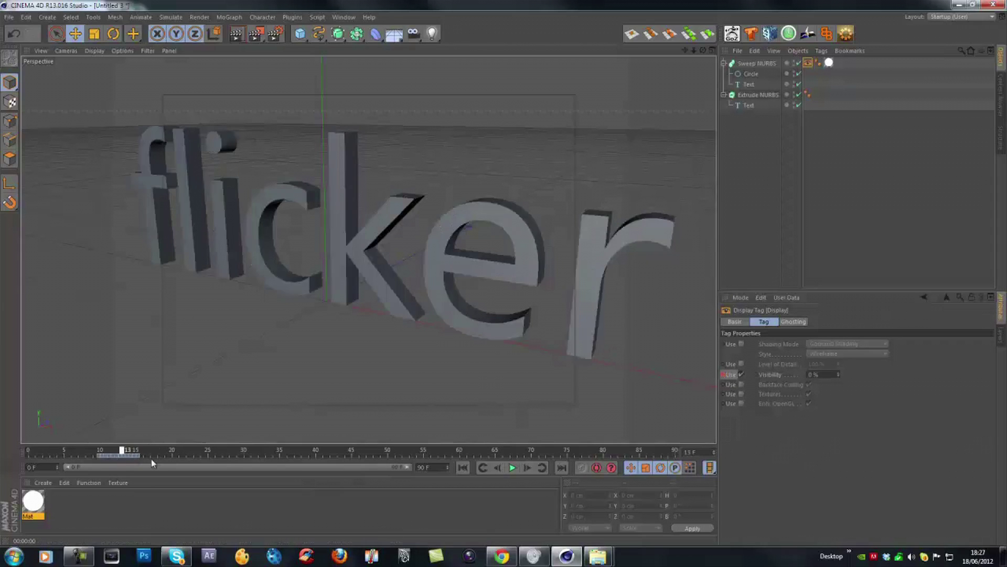
left_click_drag(65, 452, 79, 451)
left_click(513, 467)
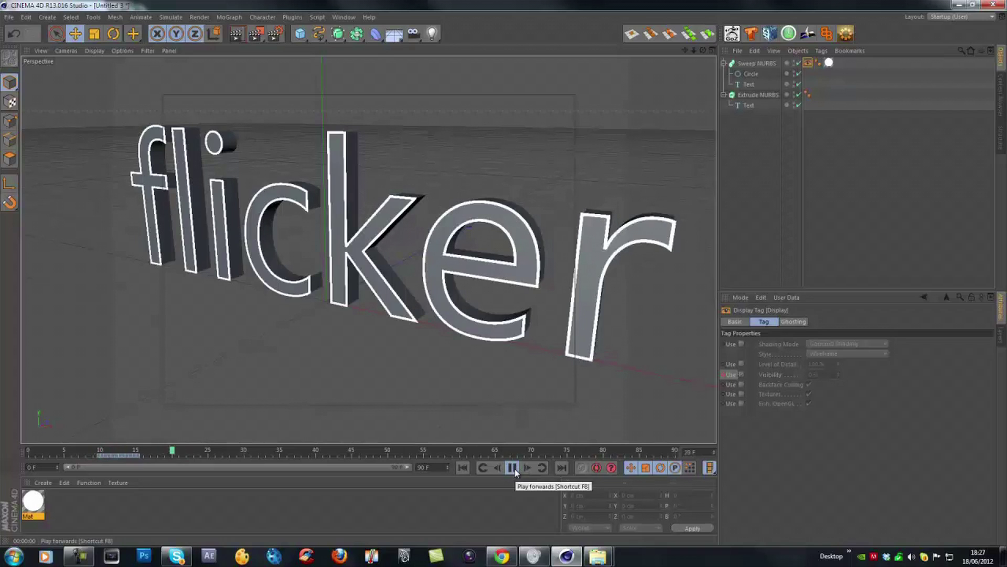
left_click(513, 467)
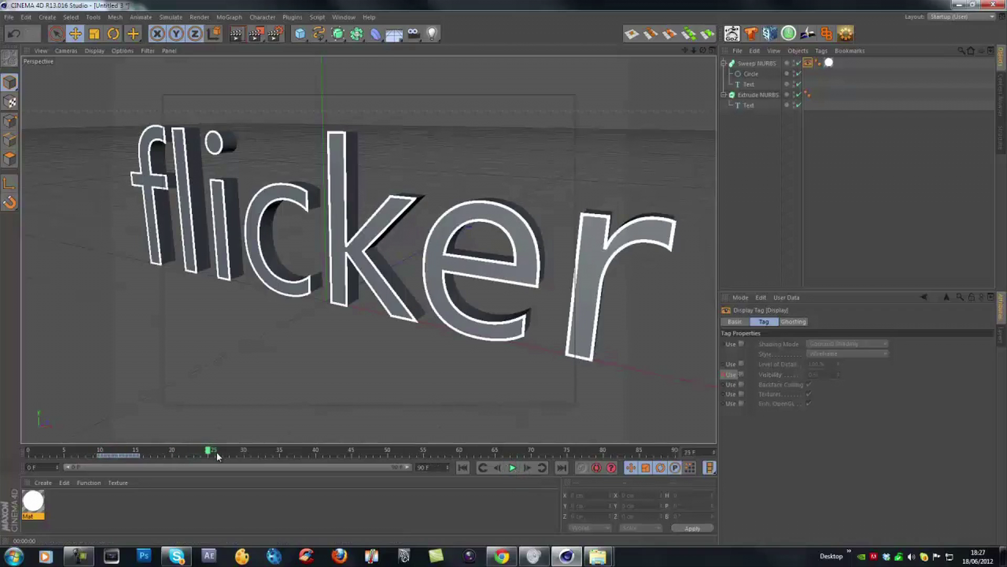
left_click_drag(210, 450, 59, 464)
left_click(513, 468)
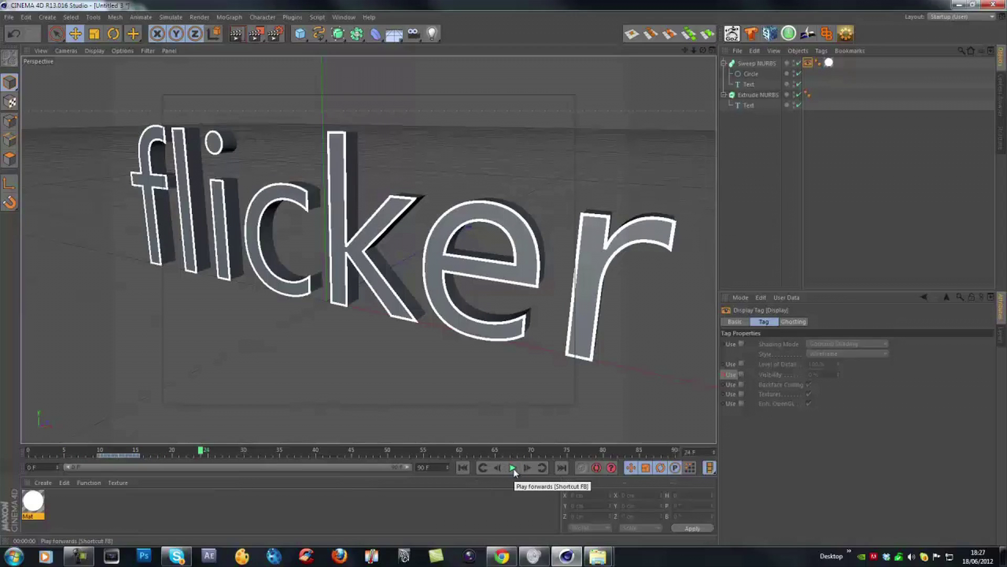
- Add a CINEMA 4D Compositing tag to the Sweep NURBS
left_click_drag(326, 294, 399, 276, "alt")
left_click(806, 70)
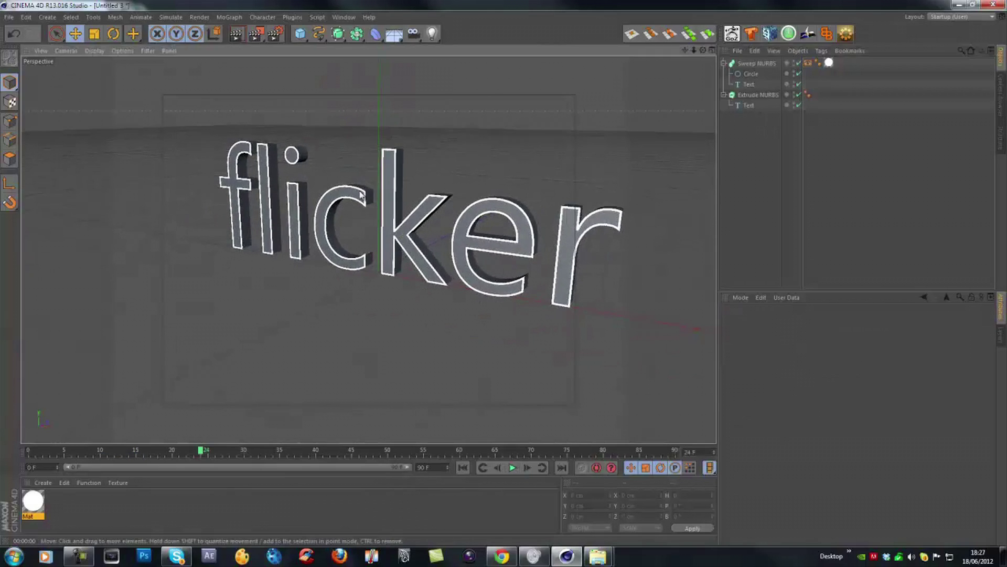
left_click_drag(702, 49, 701, 48)
right_click(735, 62)
mouse_move(771, 70)
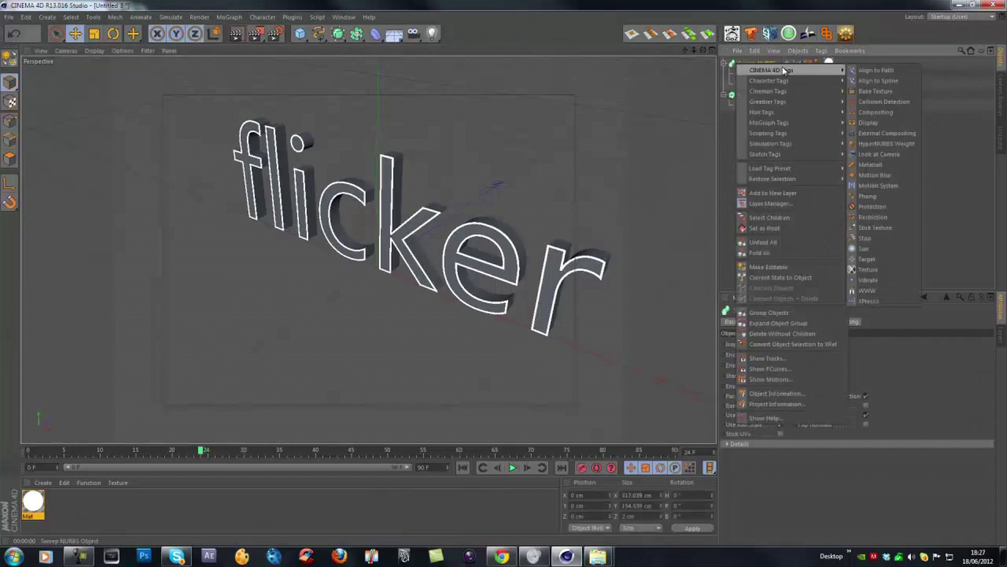
left_click(881, 113)
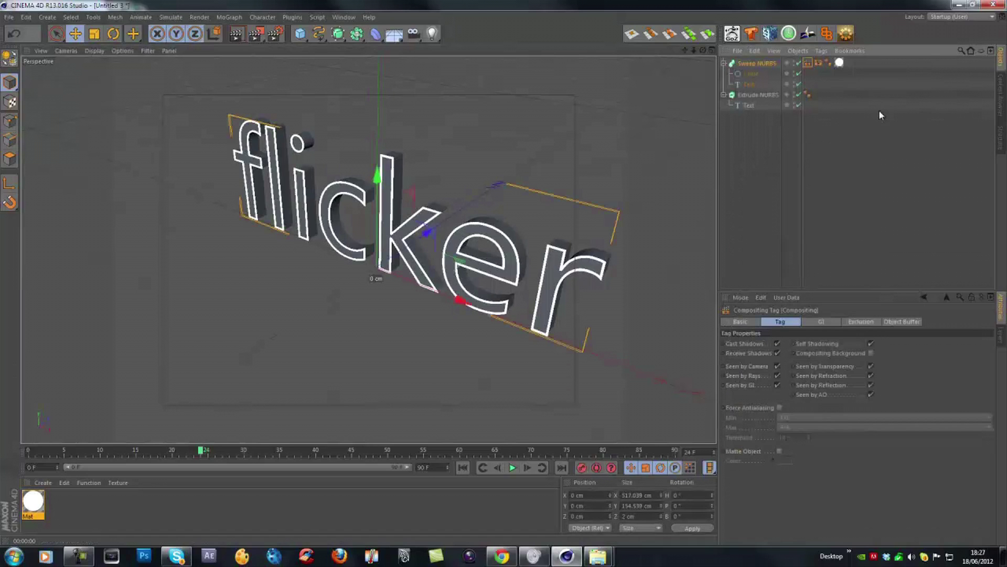
- Turn off Seen by Camera in the Sweep NURBS Compositing tag
left_click(778, 366)
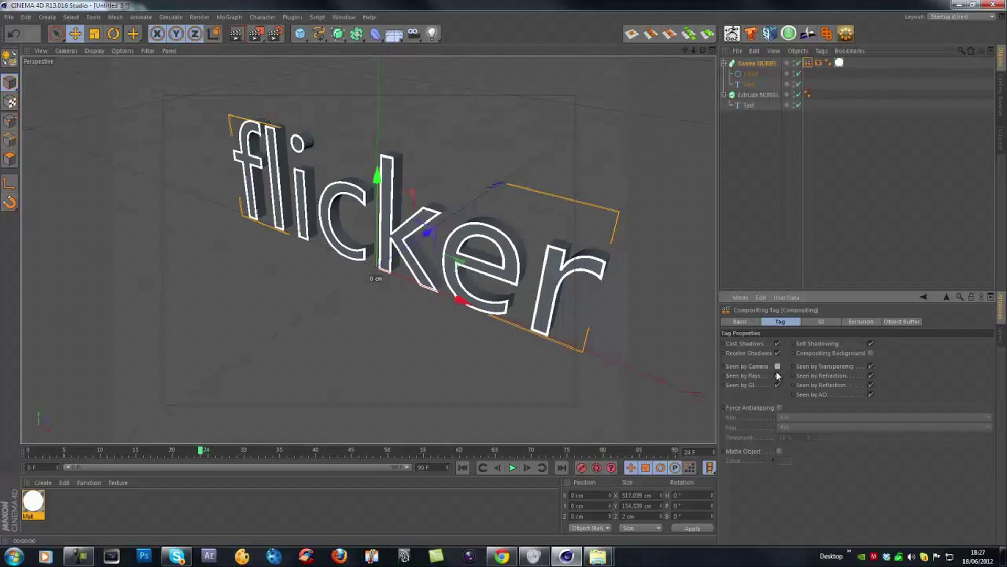
scroll(513, 256, "up", 4)
left_click_drag(512, 254, 513, 255)
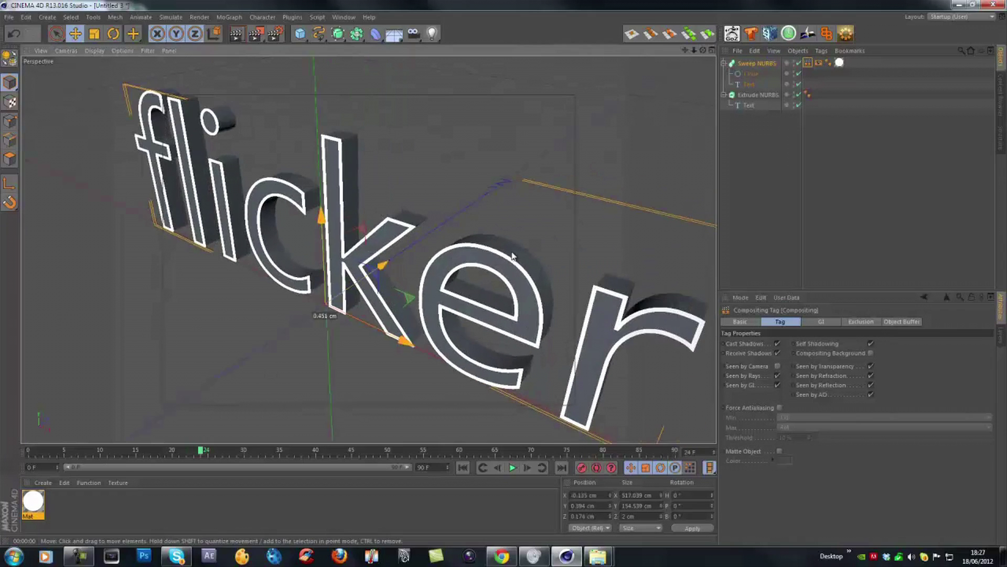
- Switch to Chrome and review the outline flicker in the Encom Logo Animation video at several points
scroll(513, 256, "down", 4)
left_click(502, 555)
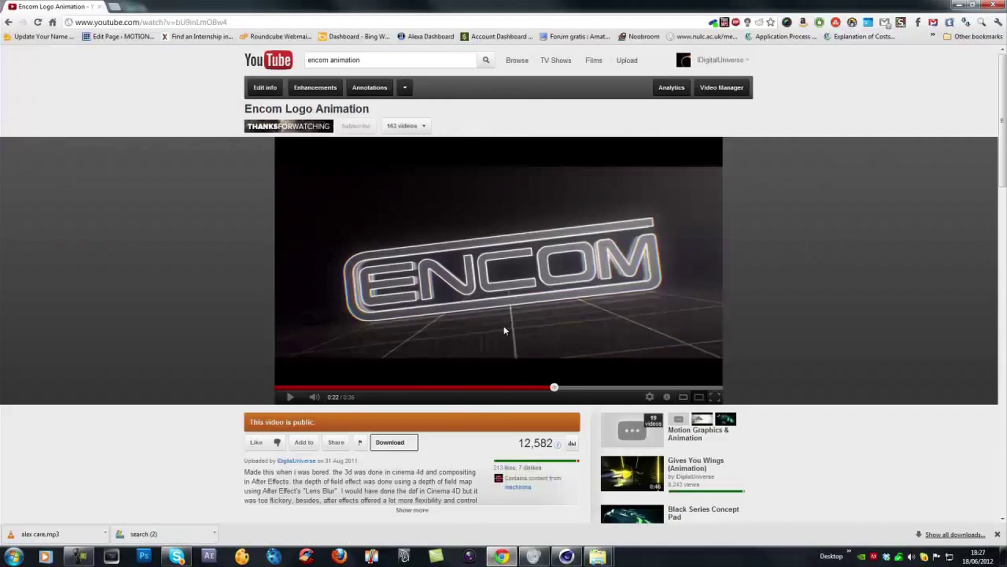
left_click(500, 387)
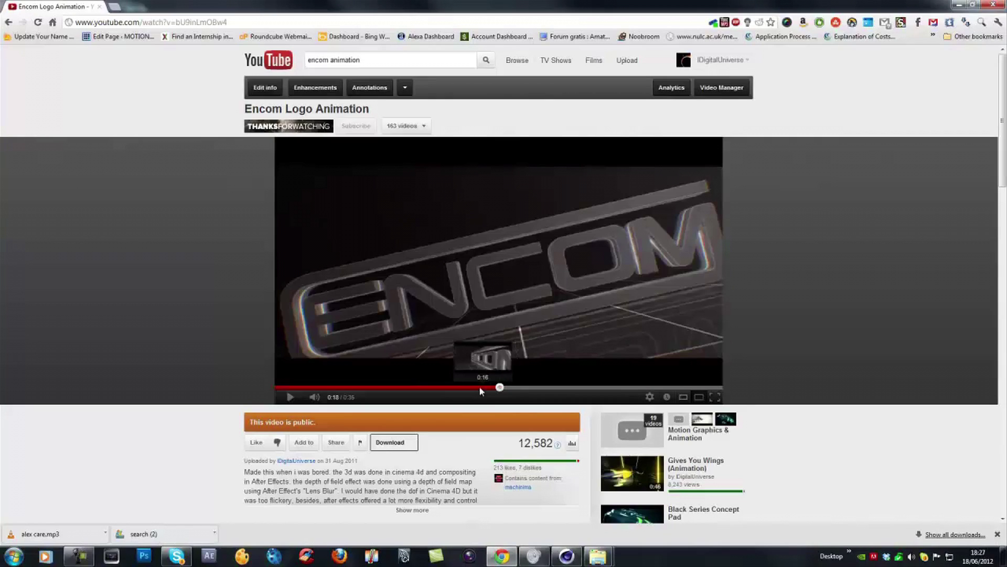
left_click(536, 388)
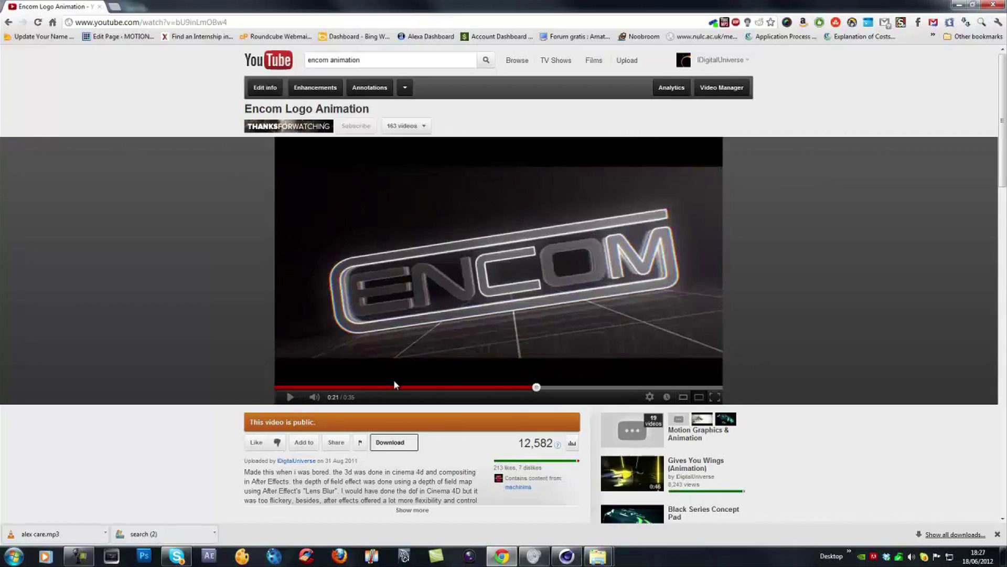
left_click(370, 387)
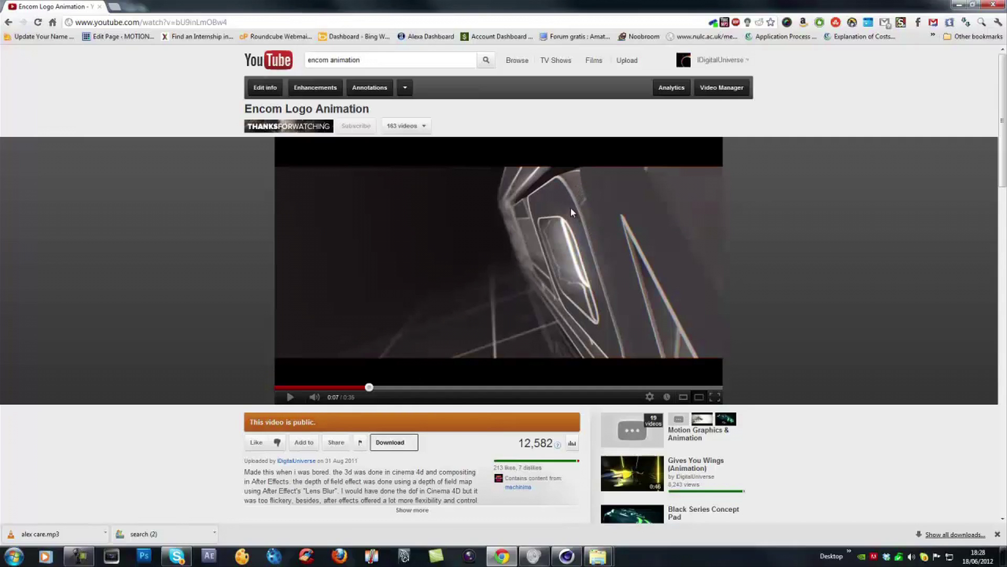
left_click(293, 398)
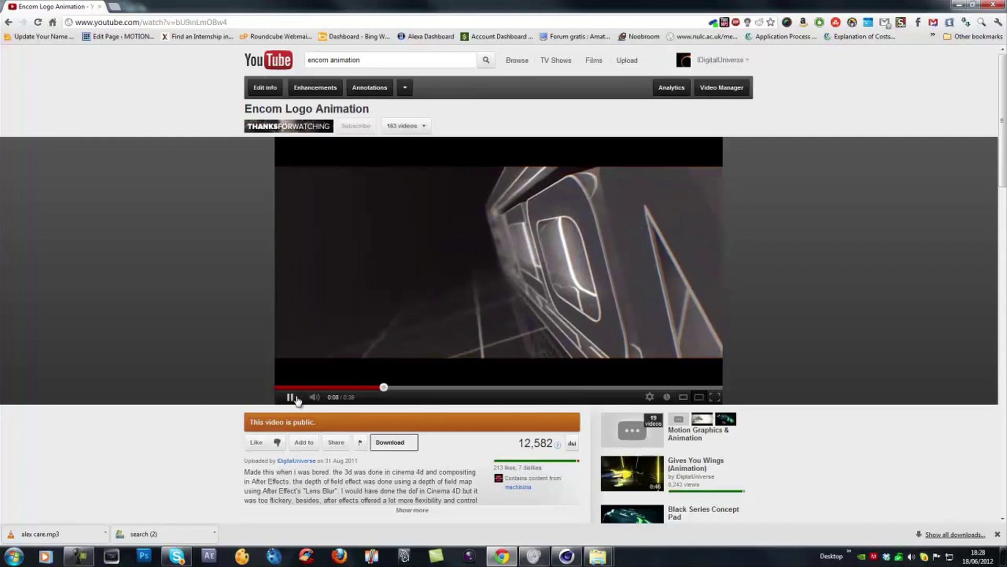
left_click(296, 398)
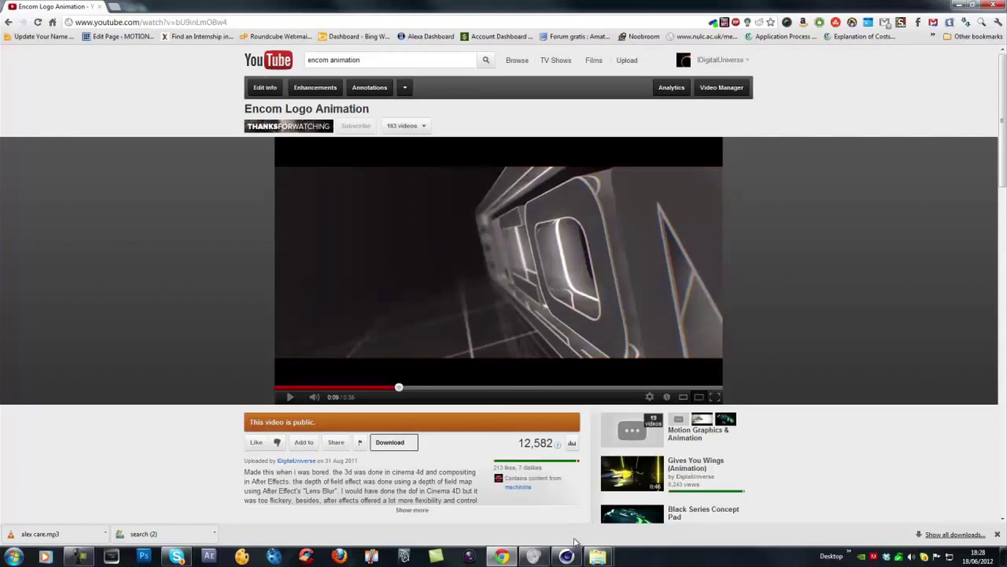
- Switch back to CINEMA 4D and review the Tag properties of the Sweep NURBS Compositing tag
left_click(567, 555)
left_click(808, 63)
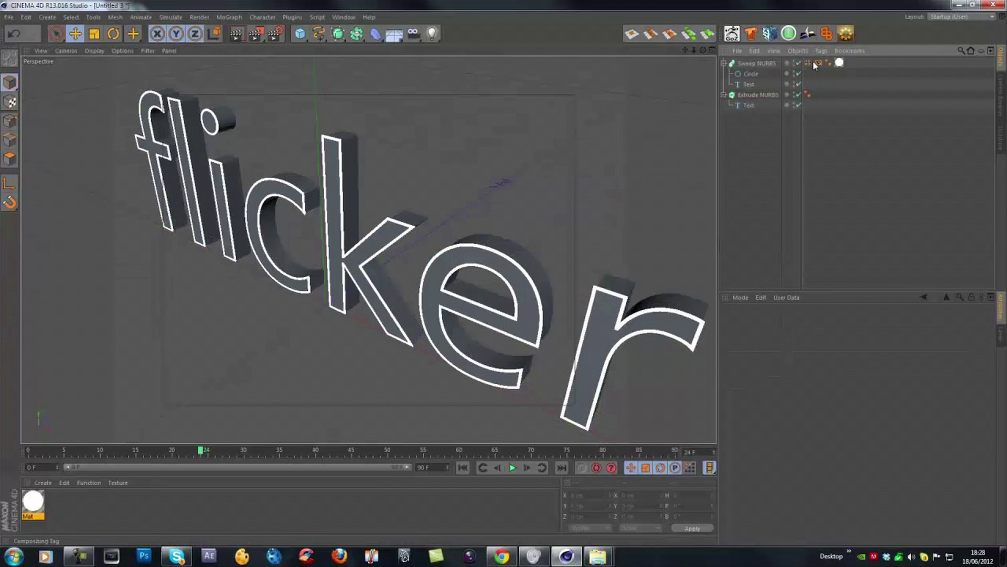
left_click(780, 321)
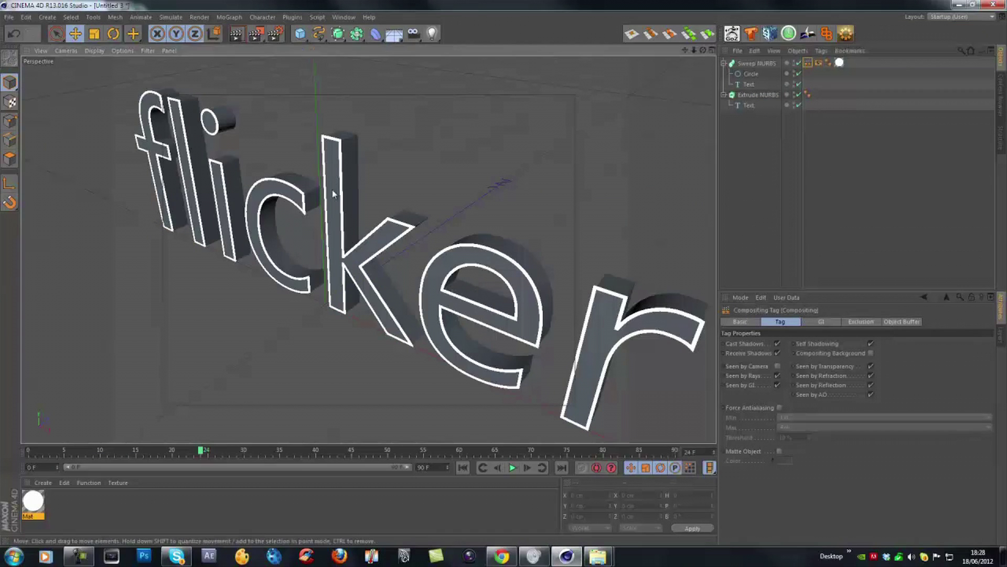
scroll(314, 215, "down", 3)
mouse_move(315, 215)
left_mouse_down("alt")
mouse_move(293, 175)
mouse_move(307, 206)
left_mouse_up("alt")
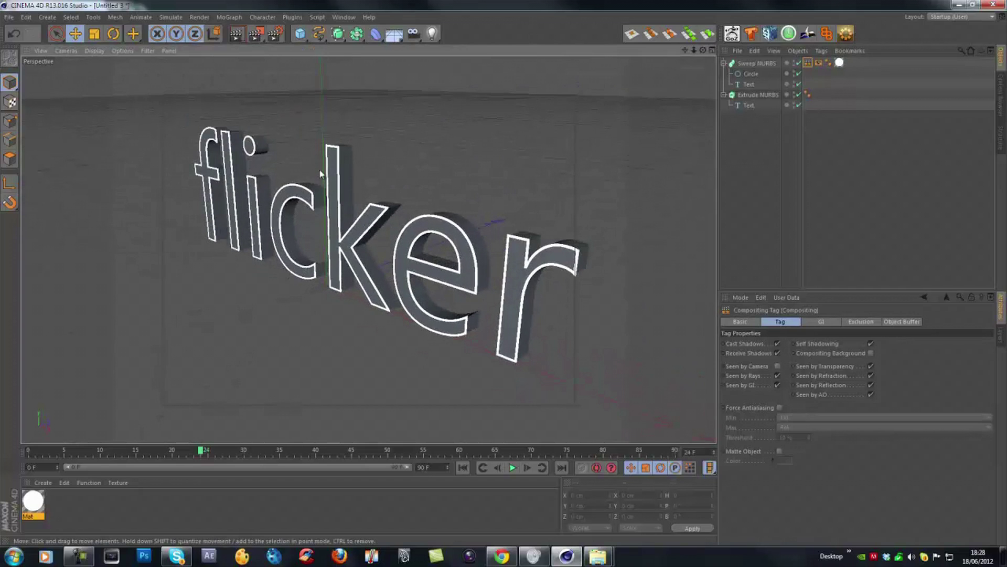
left_click(738, 194)
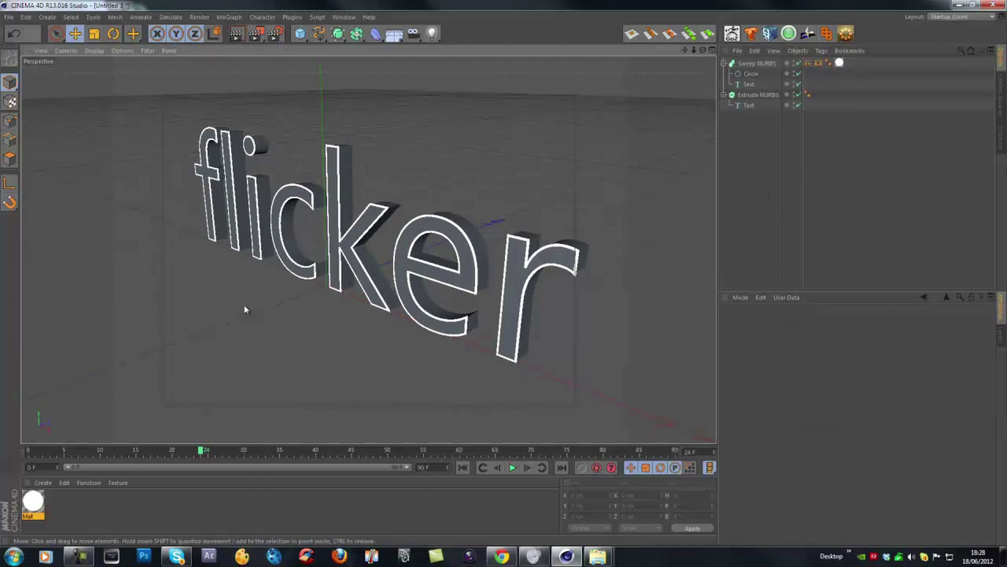
- Open the white Mat material for editing and disable its Color channel, keeping Luminance enabled
left_click(34, 503)
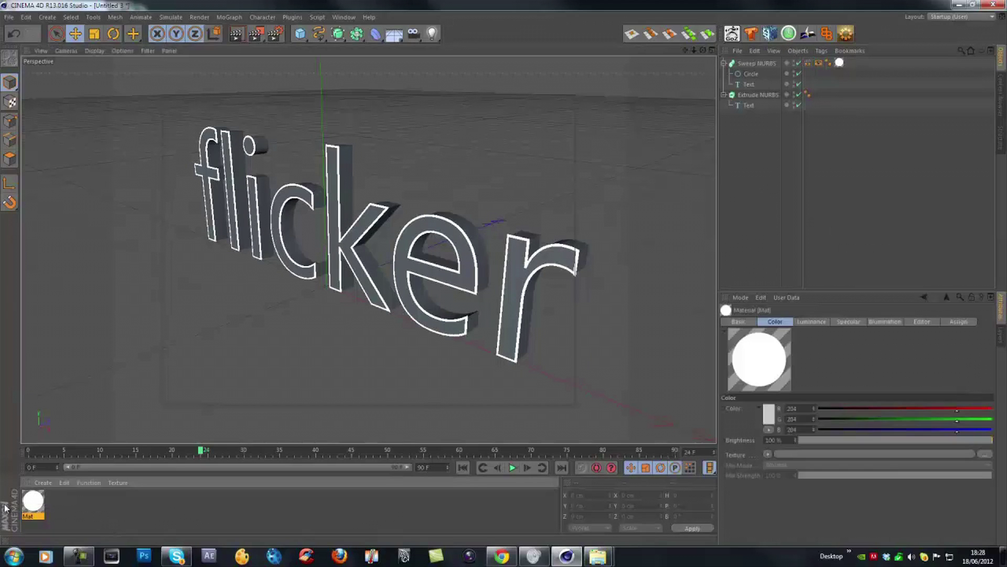
double_click(34, 502)
left_click_drag(233, 80, 632, 176)
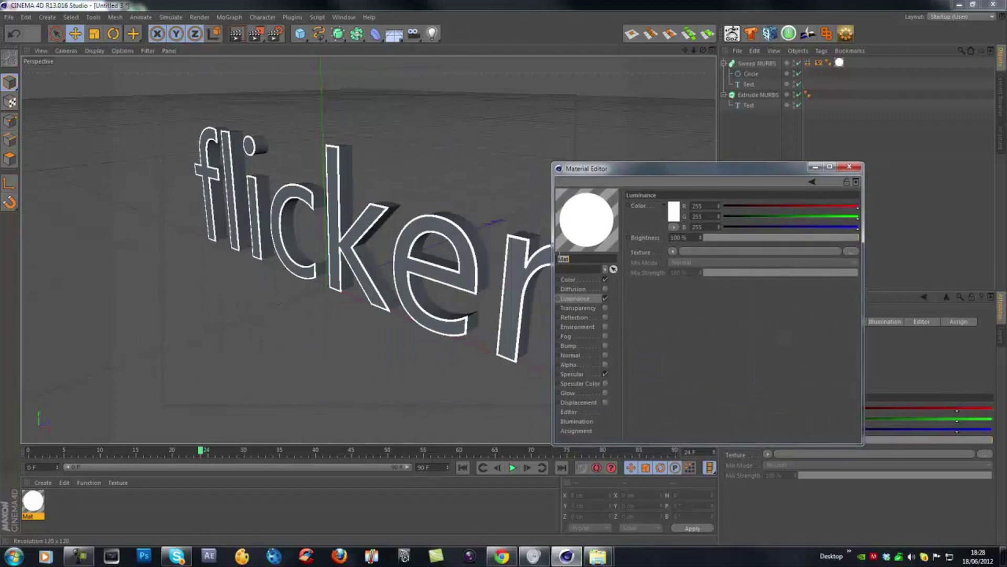
left_click(605, 299)
left_click(605, 298)
left_click(605, 299)
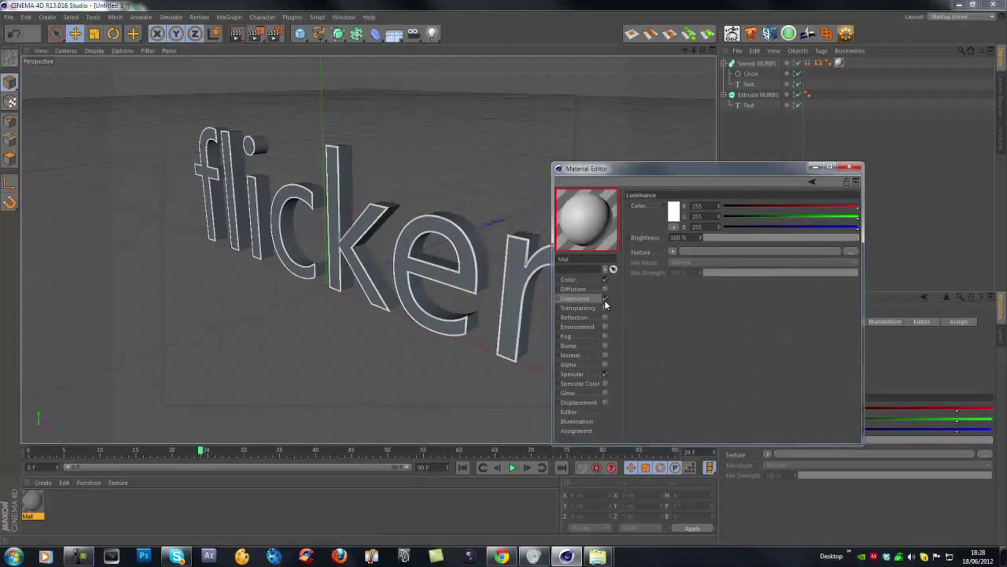
left_click(605, 298)
left_click(605, 280)
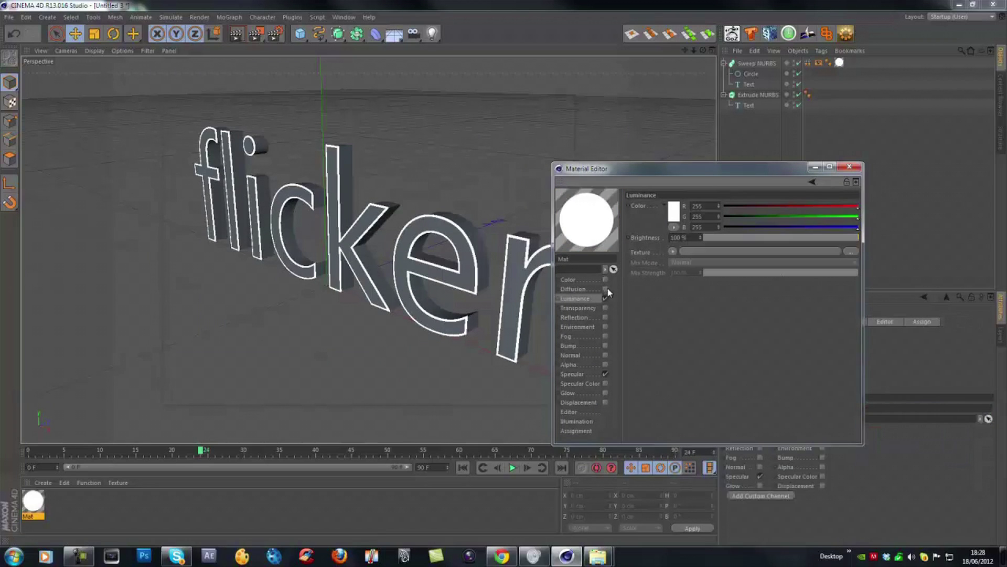
- Toggle the material's Luminance channel off and back on to compare the outline, and close the Material Editor
left_click(605, 299)
left_click(606, 298)
left_click(606, 299)
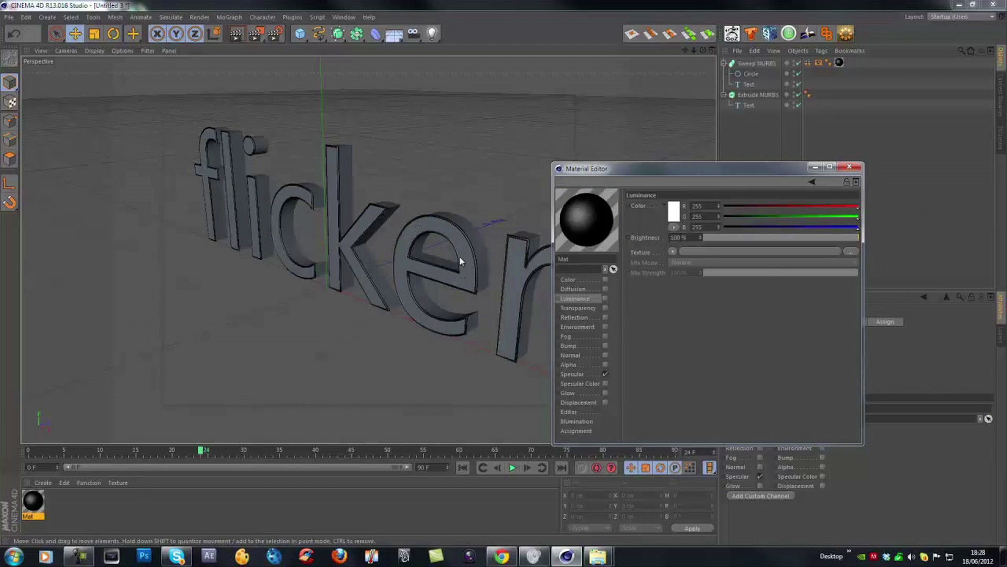
left_click(605, 299)
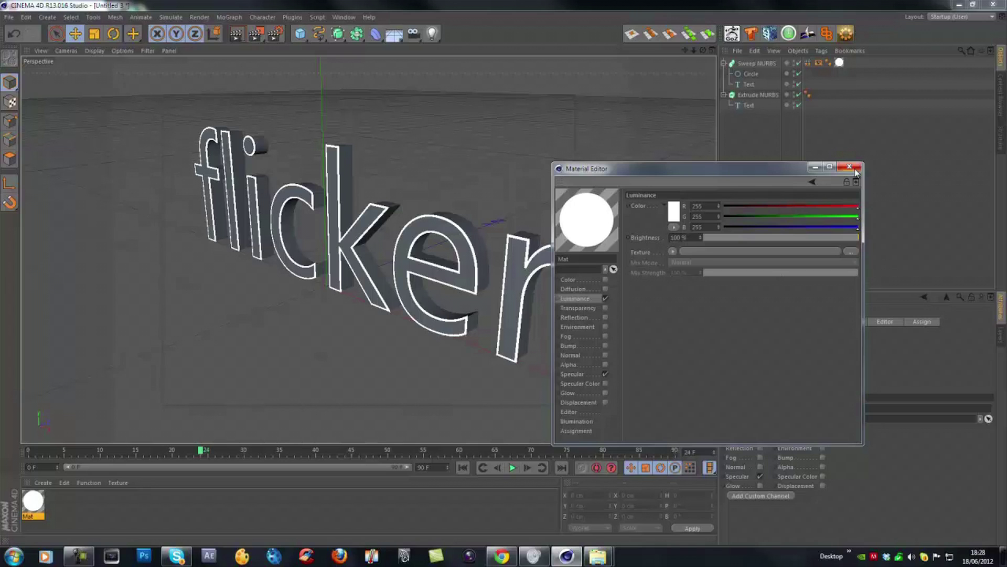
left_click(850, 166)
- Examine the outlined flicker text from different angles and distances in the perspective view
scroll(287, 177, "down", 3)
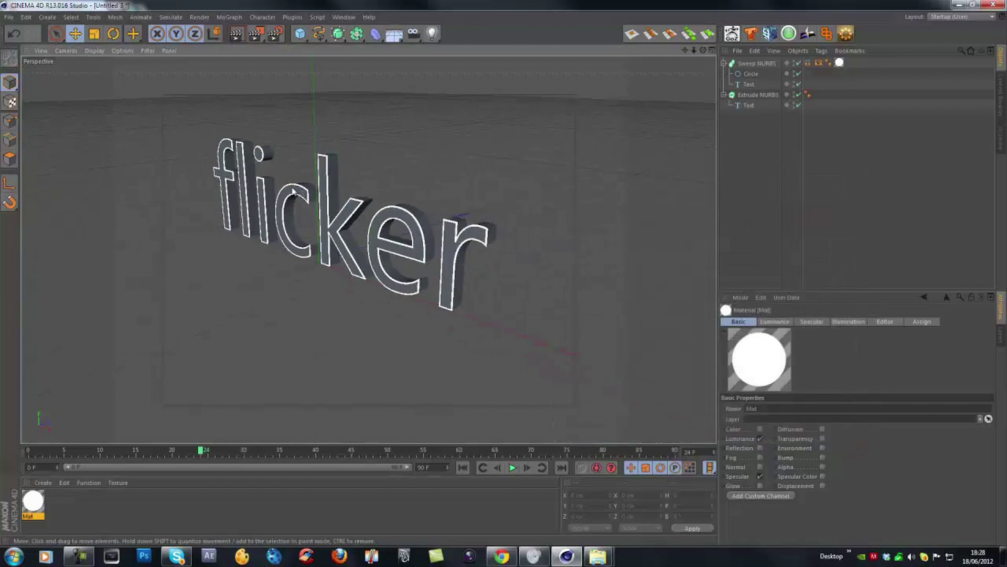
scroll(316, 212, "up", 1)
left_click_drag(315, 213, 406, 209, "alt")
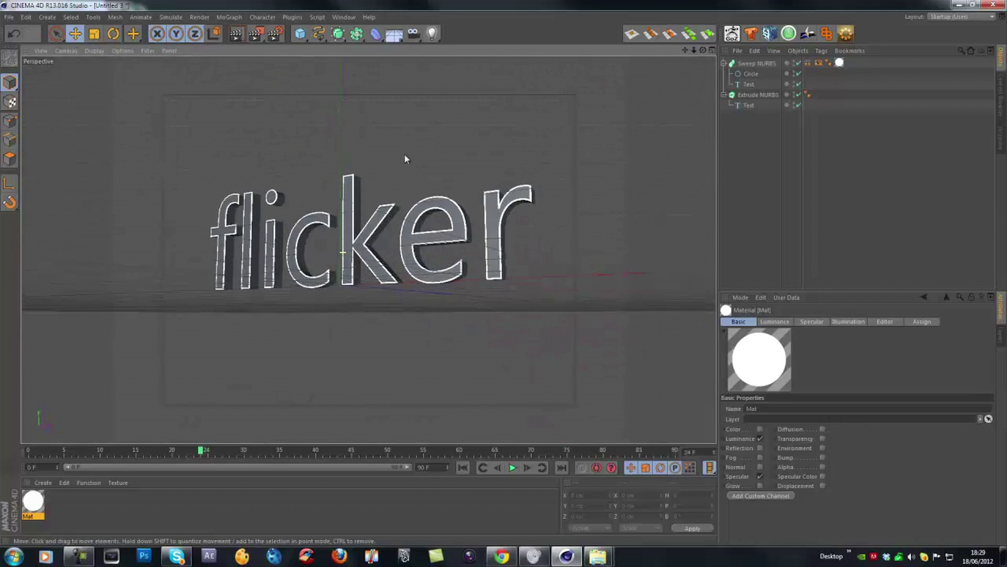
left_click_drag(404, 154, 380, 250, "alt")
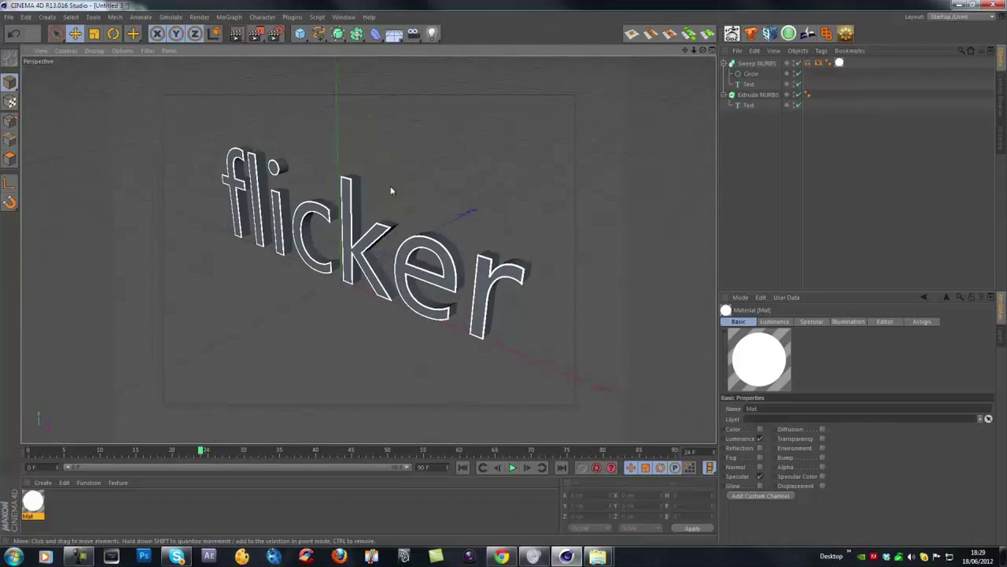
left_click(731, 141)
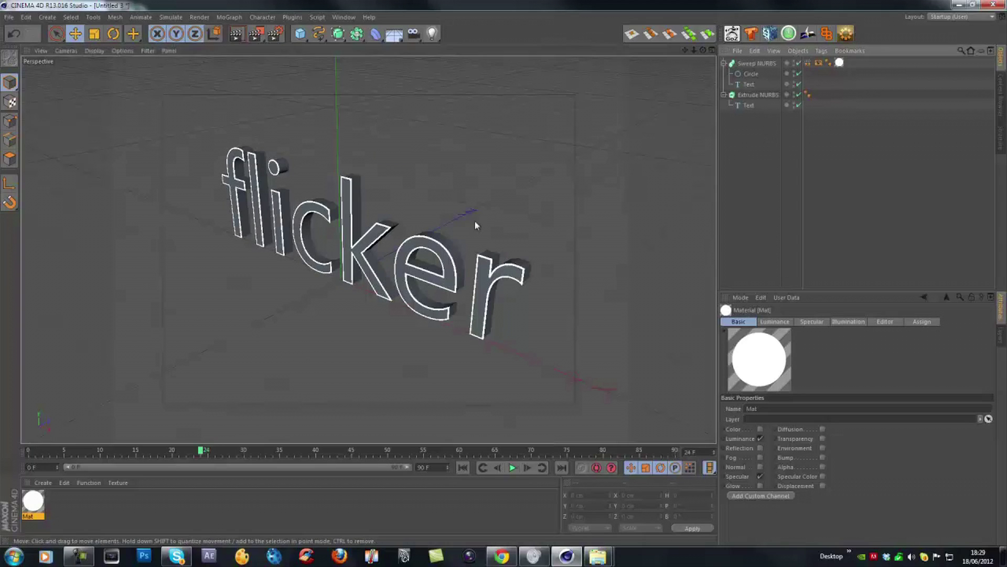
scroll(474, 225, "up", 2)
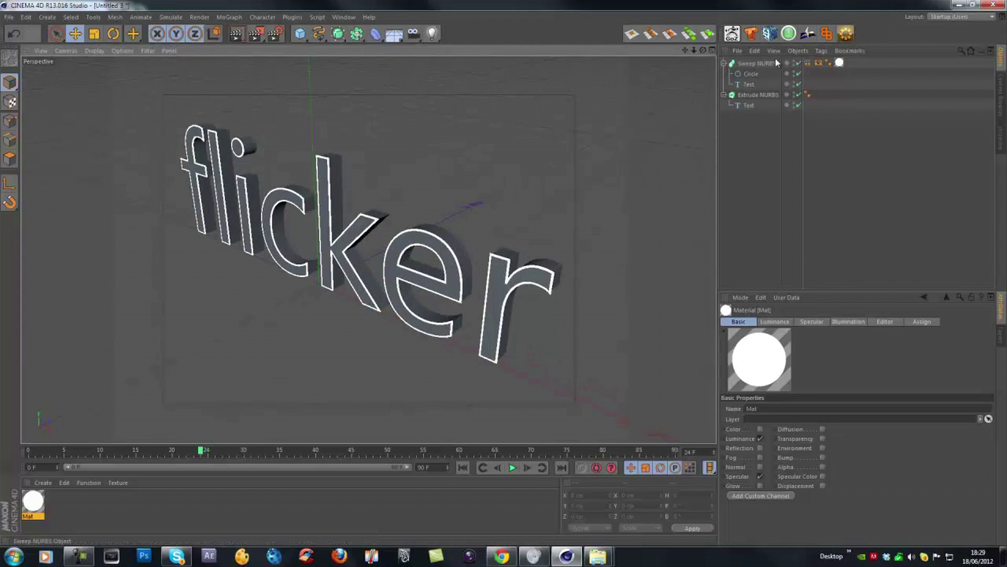
- Collapse the Extrude NURBS hierarchy and select the Sweep NURBS
left_click(746, 94)
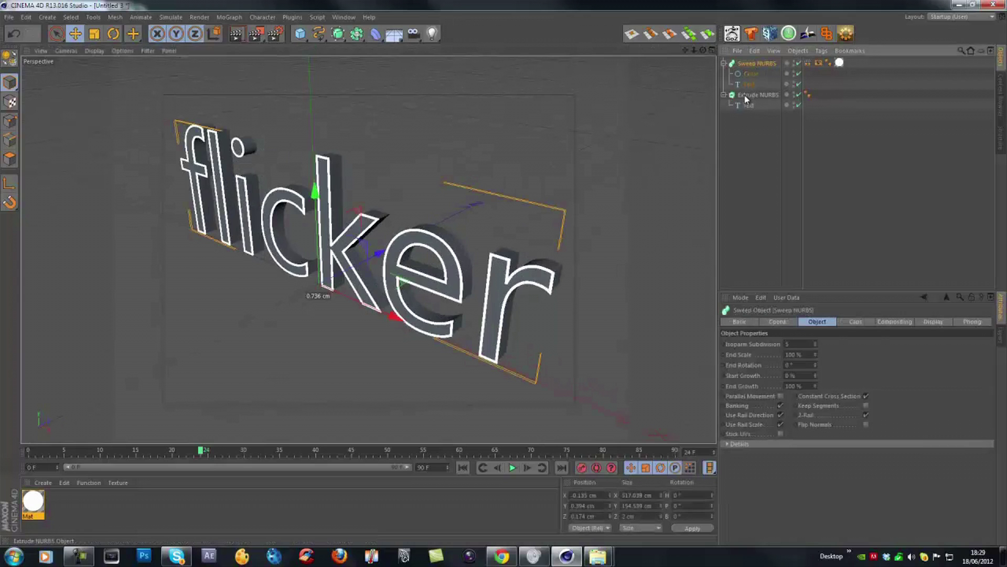
left_click(723, 97)
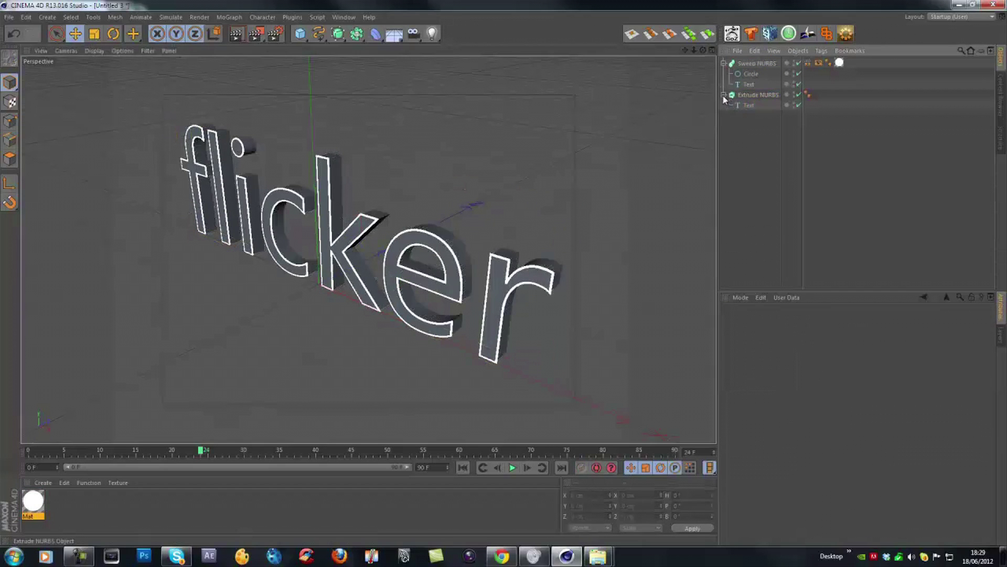
left_click(724, 95)
left_click(741, 95)
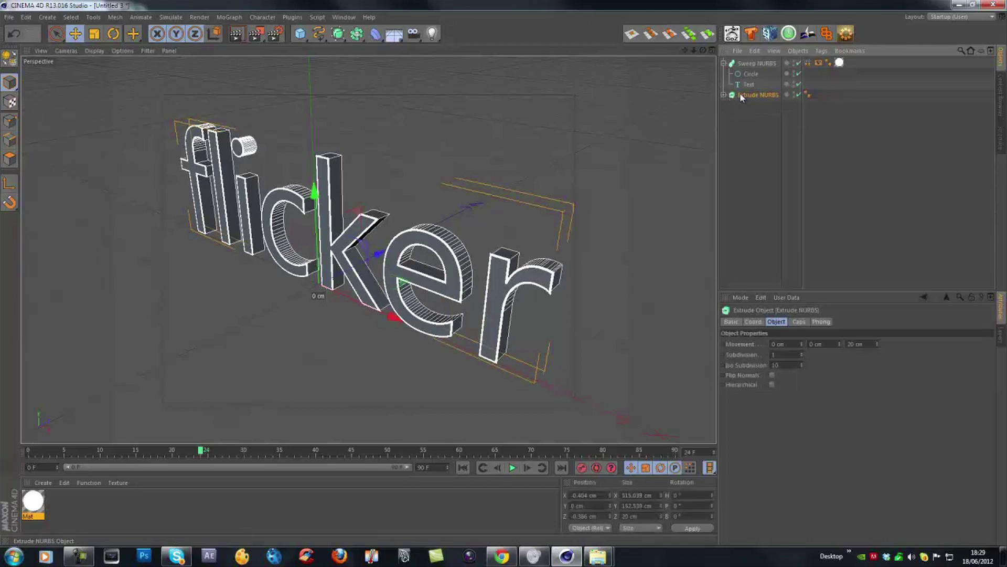
left_click(751, 64)
- Inspect how the Sweep NURBS outline sits on the extruded letters, up close and from the front
scroll(473, 209, "up", 4)
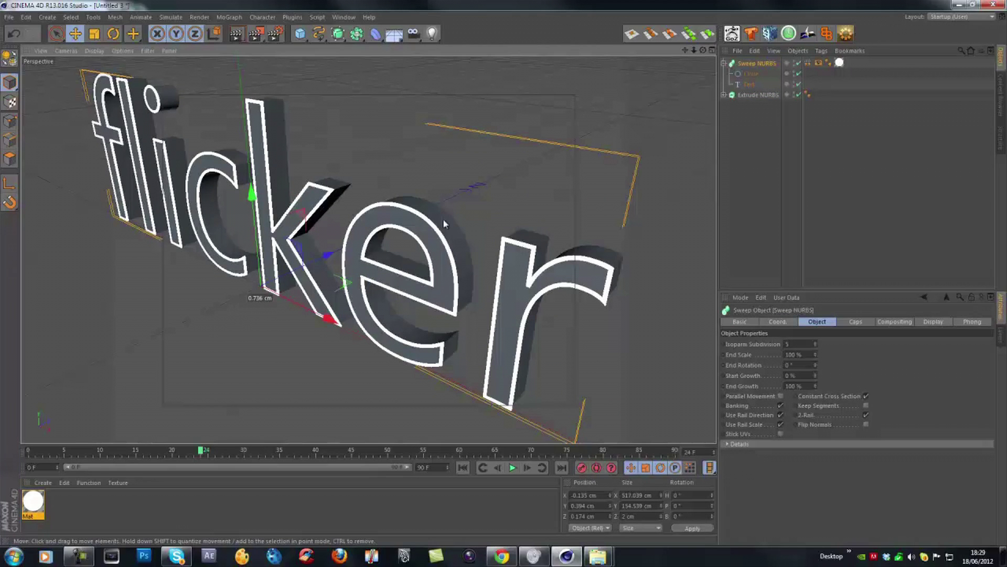
scroll(443, 218, "down", 3)
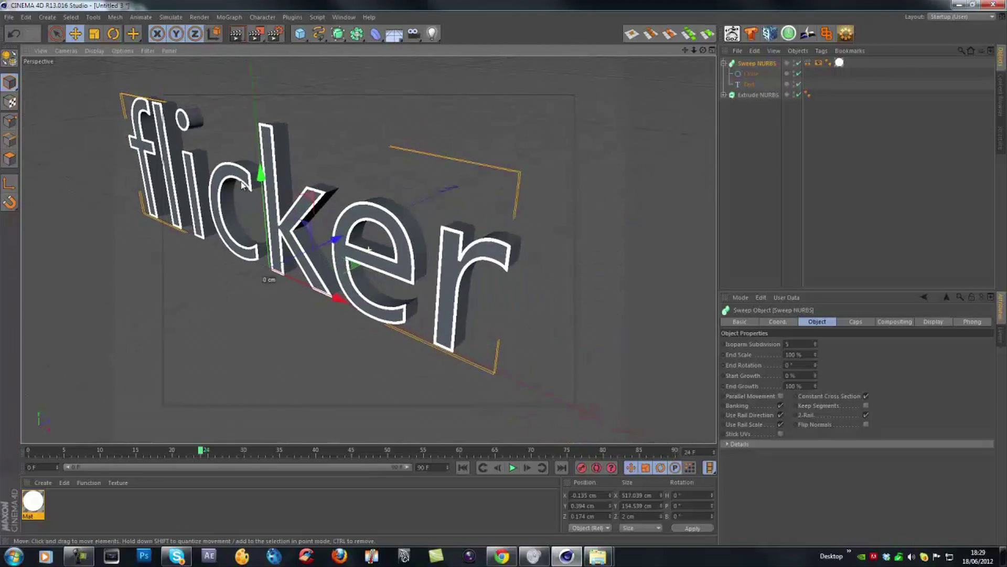
left_click_drag(243, 185, 337, 251, "alt")
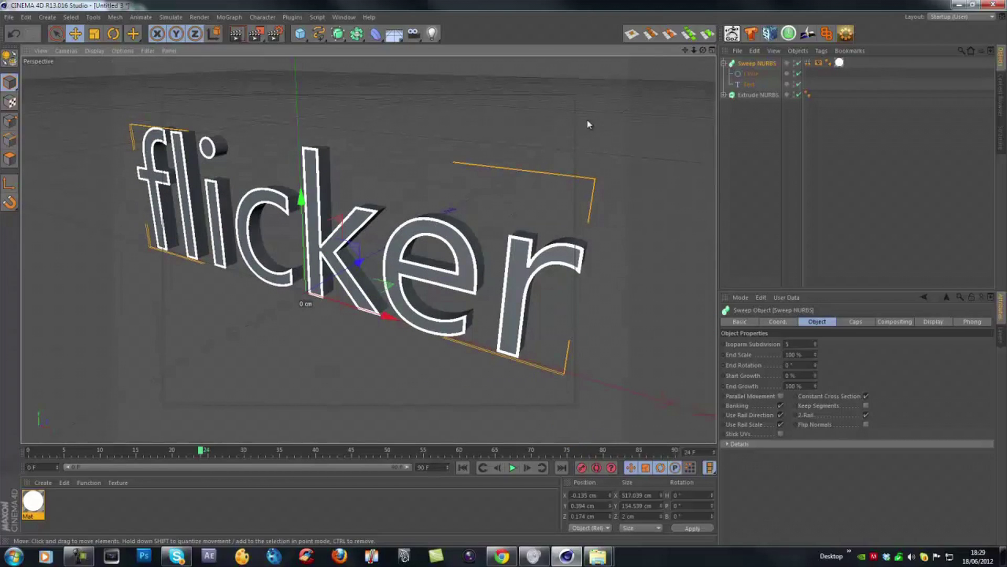
left_click(733, 129)
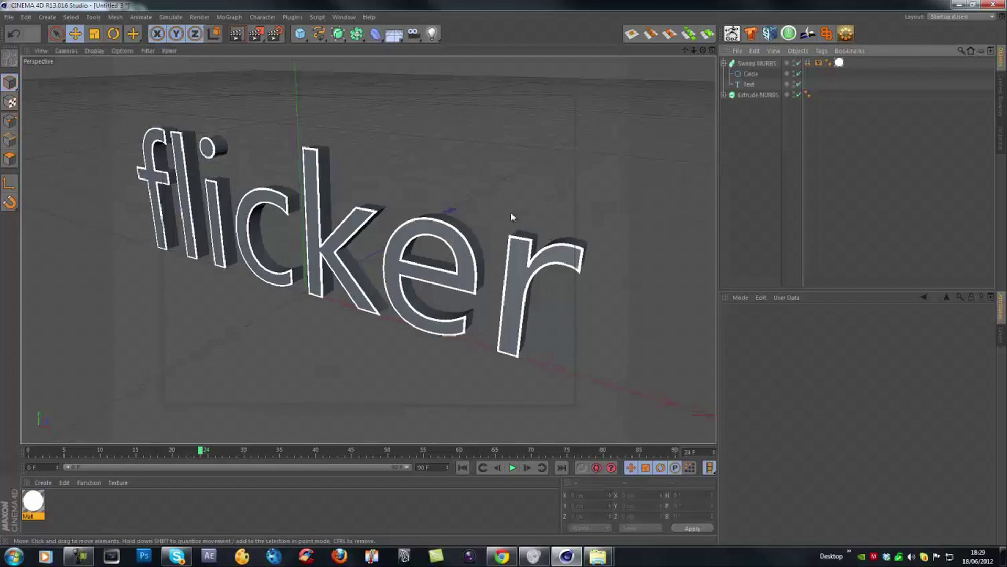
left_click(454, 230)
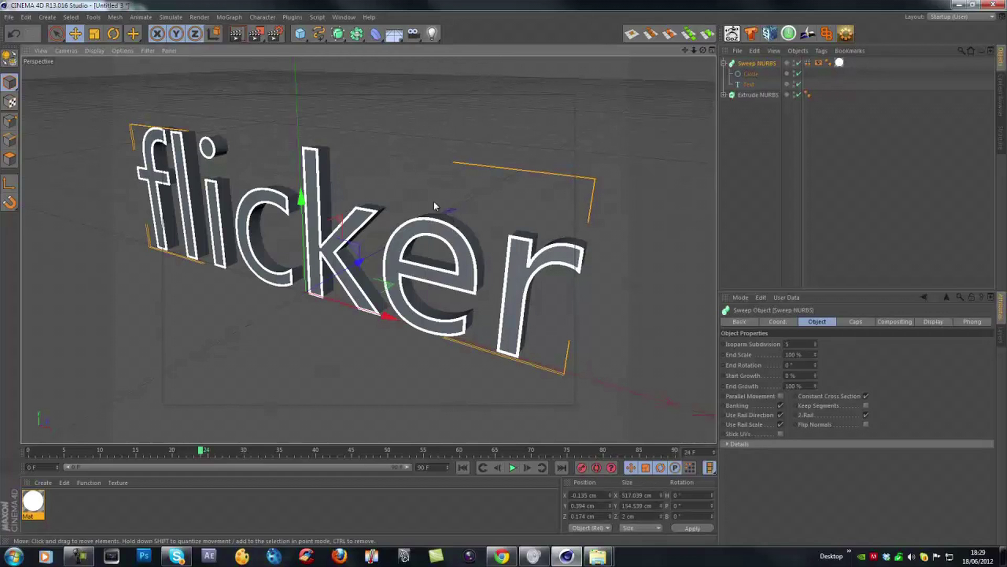
scroll(321, 243, "down", 2)
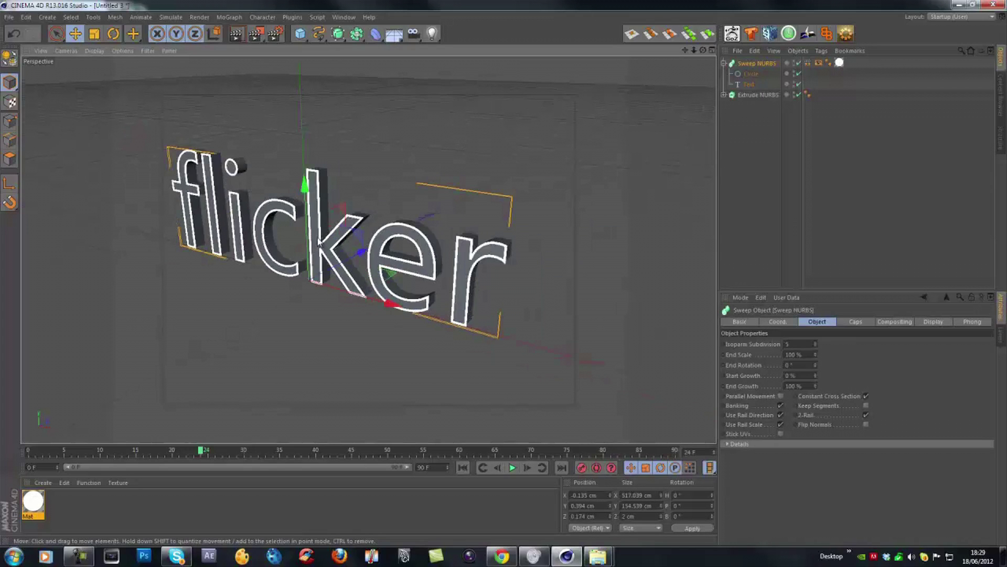
middle_click_drag(320, 246, 350, 247, "alt")
left_click(430, 110)
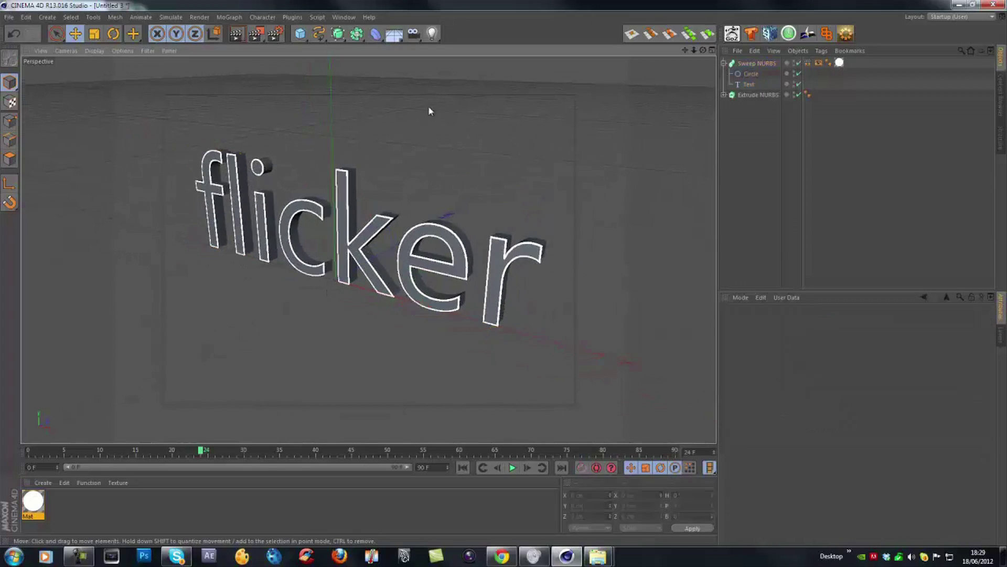
left_click_drag(351, 252, 478, 9, "alt")
- Add a Light object to the scene and set its Intensity to 0%
left_click(432, 33)
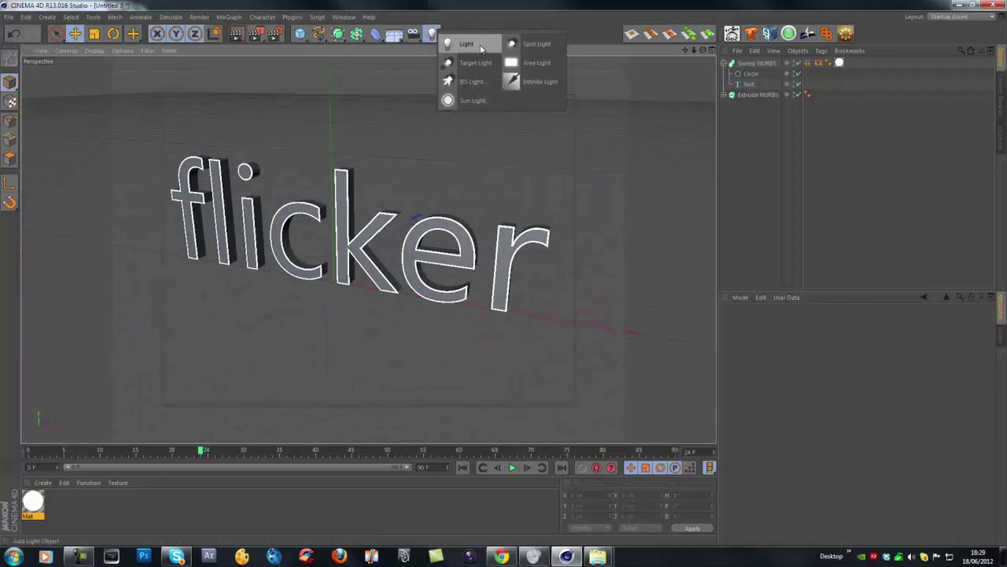
left_click(474, 42)
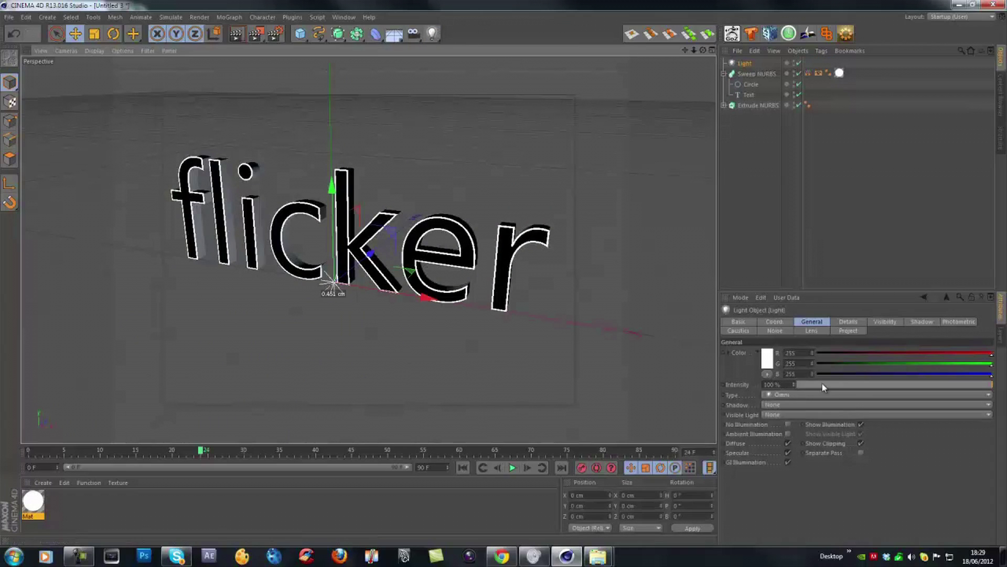
left_click_drag(821, 382, 582, 373)
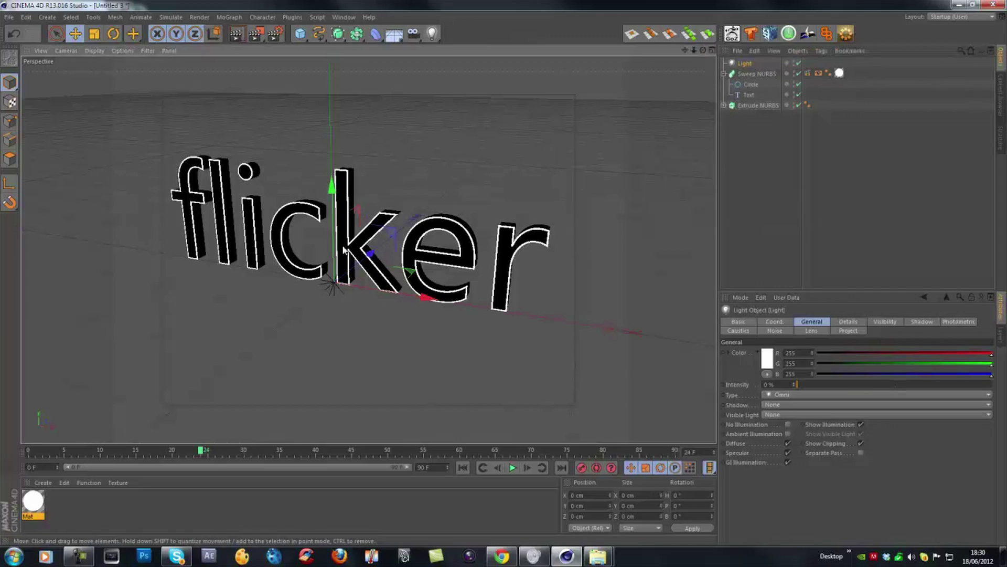
middle_click_drag(343, 250, 389, 239, "alt")
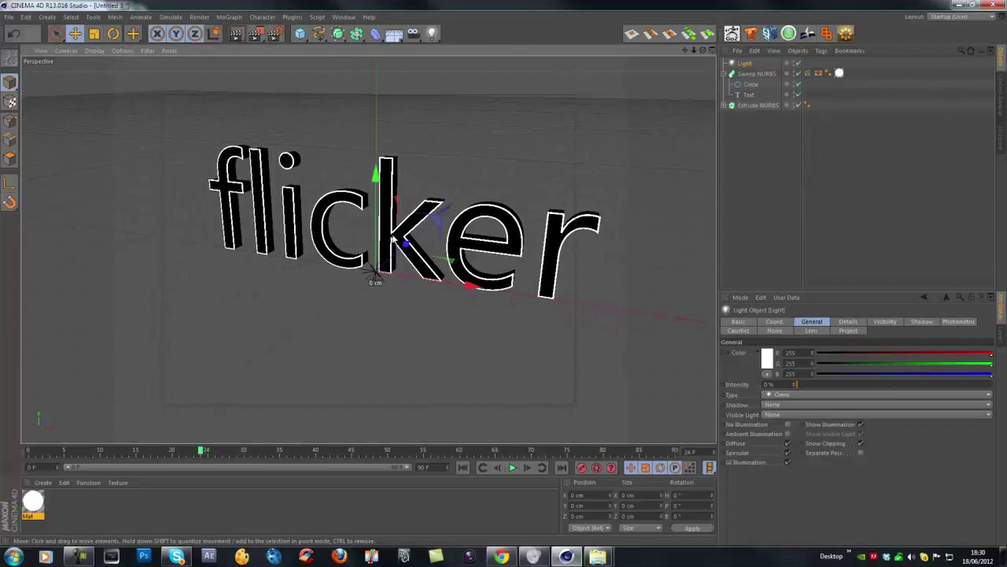
left_click(381, 246)
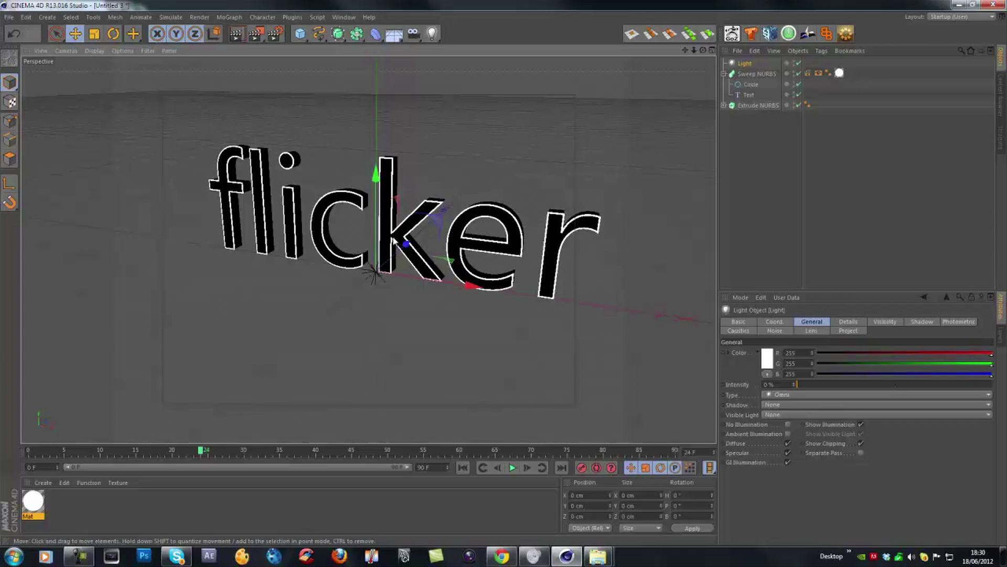